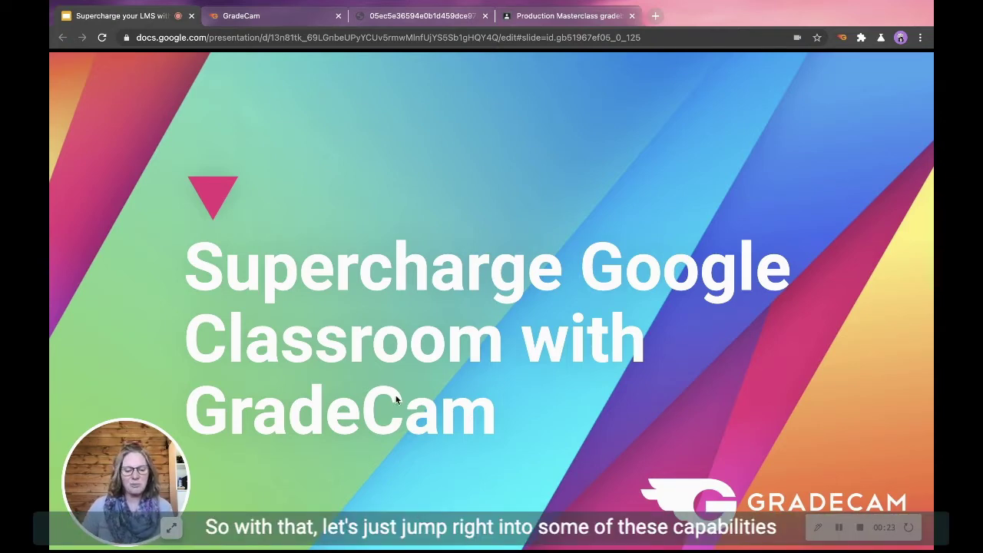
- Advance past the title slide, then switch to the GradeCam Current Assignments list
click(359, 475)
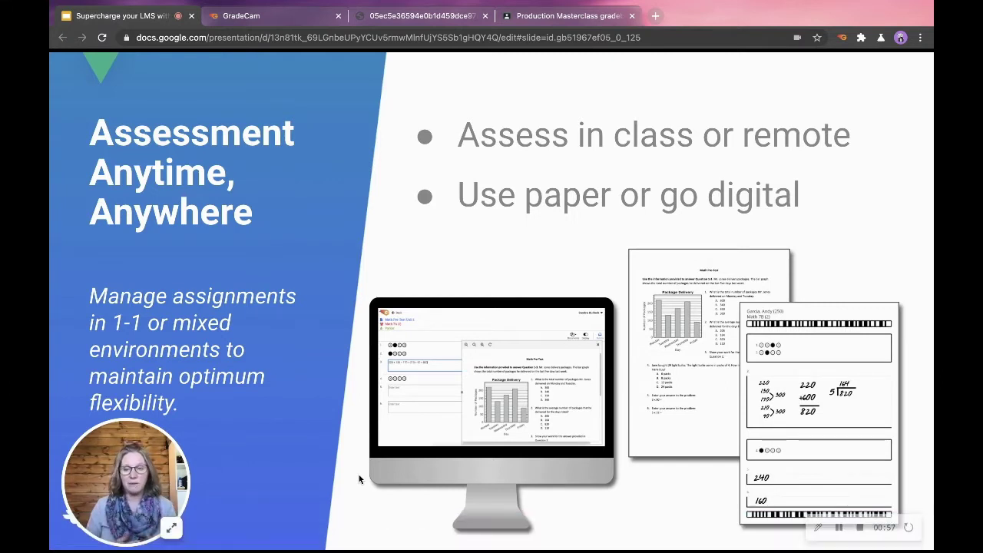
click(257, 16)
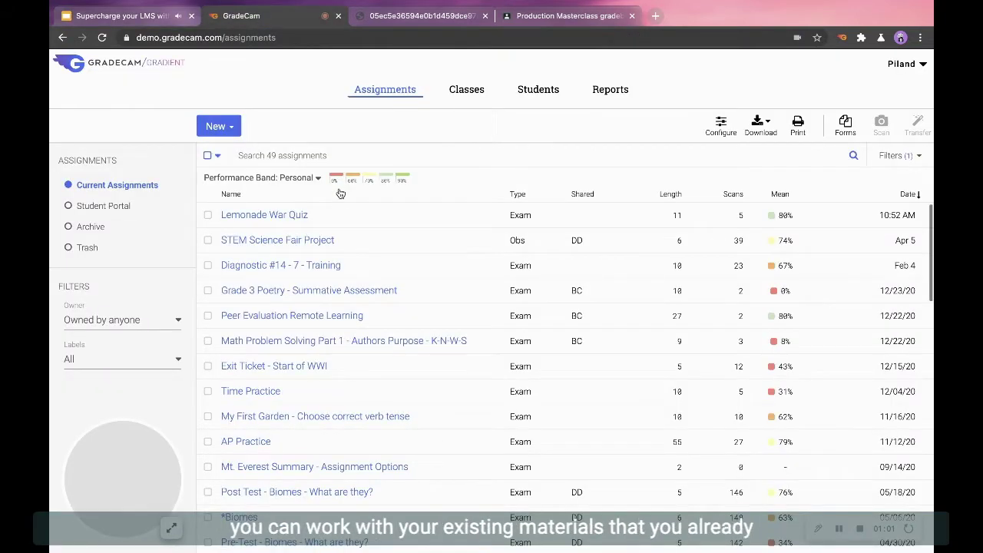
- Open the Lemonade War Quiz answer key and show its Student Portal access list
click(258, 216)
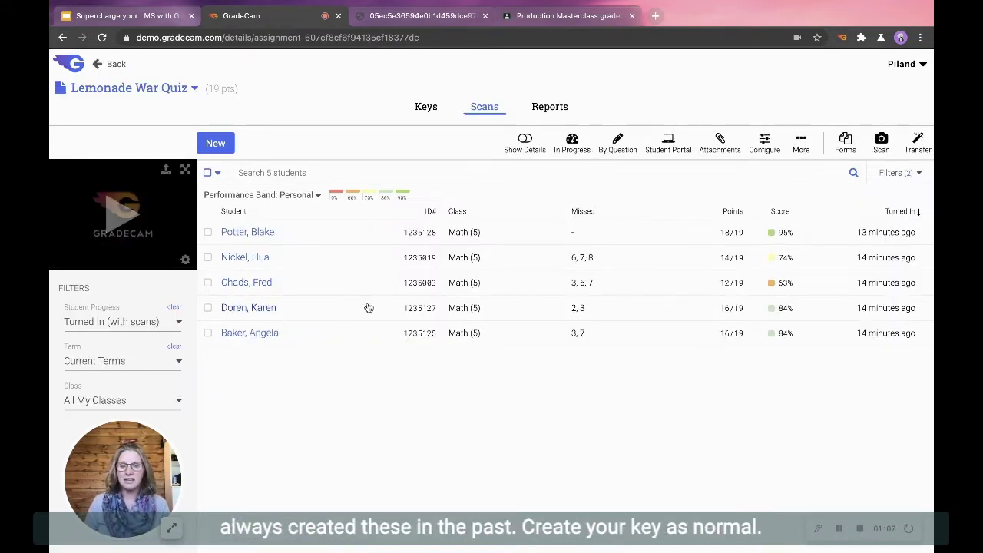
click(426, 107)
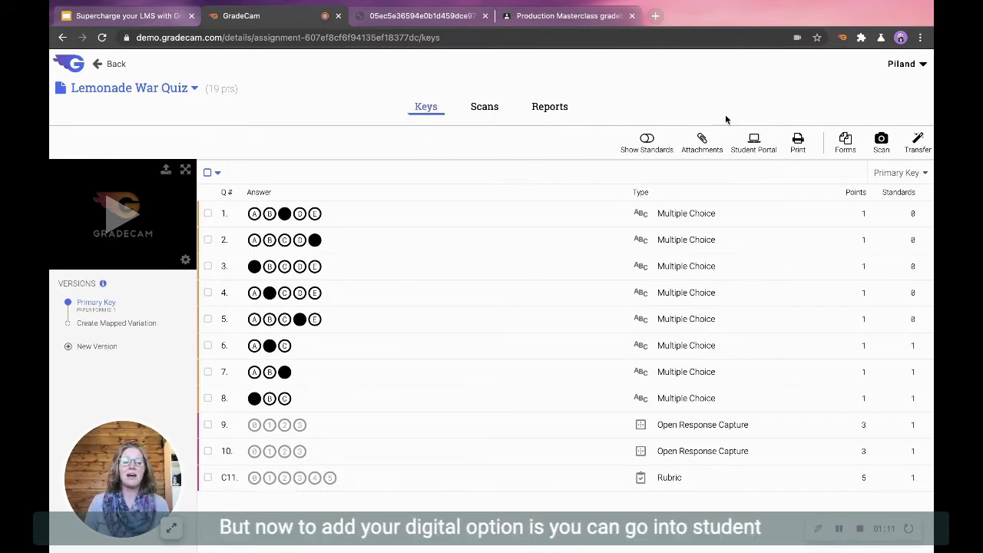
click(755, 142)
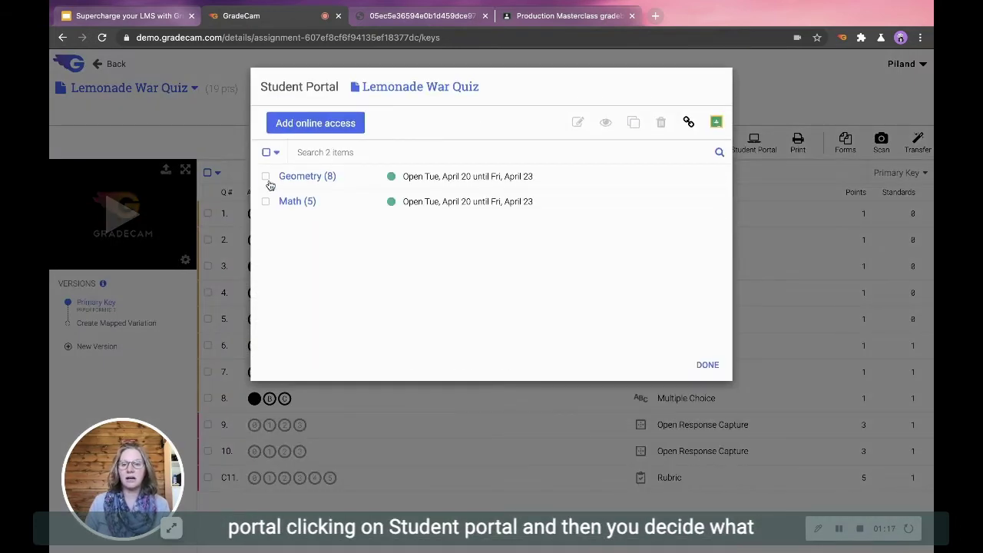
- Add three World History students to the quiz's online access
click(307, 123)
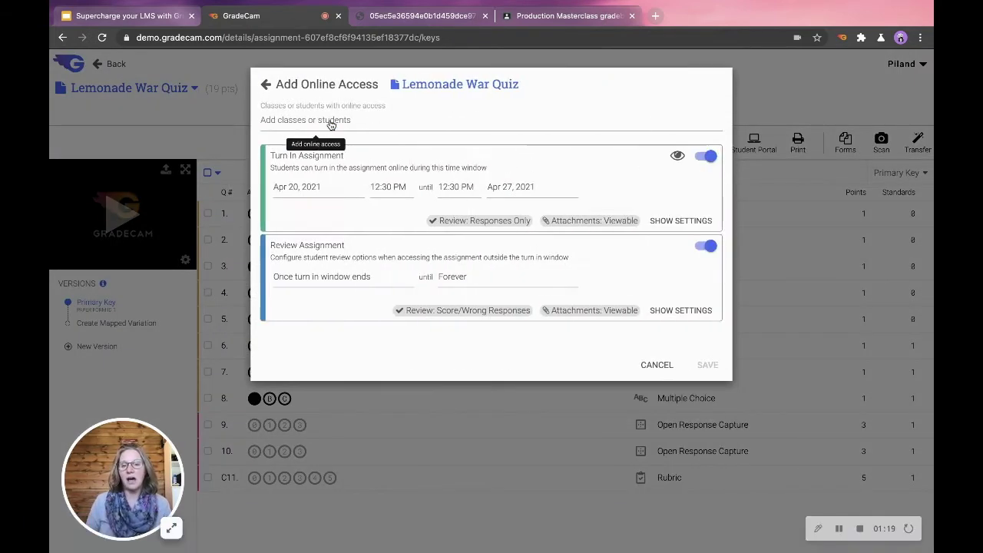
click(357, 117)
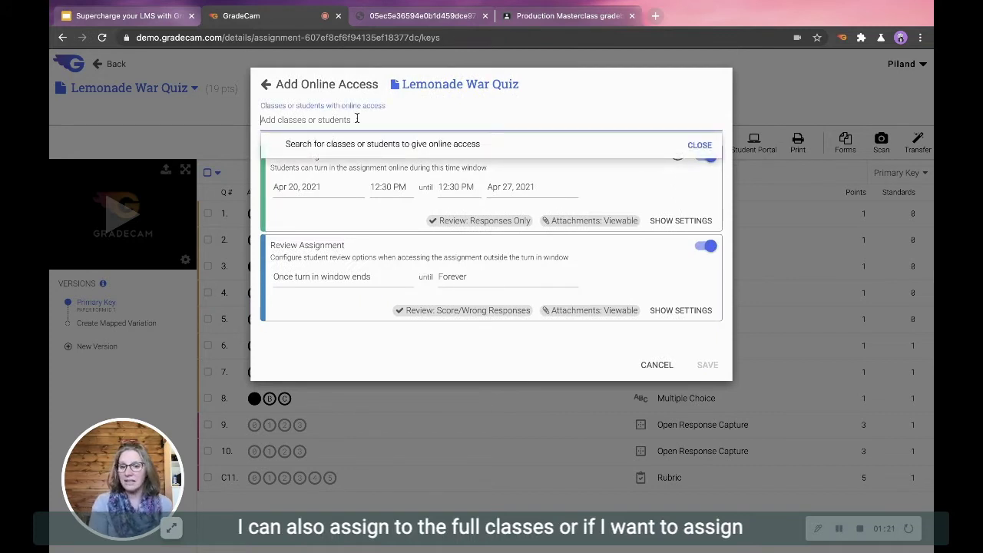
text(a)
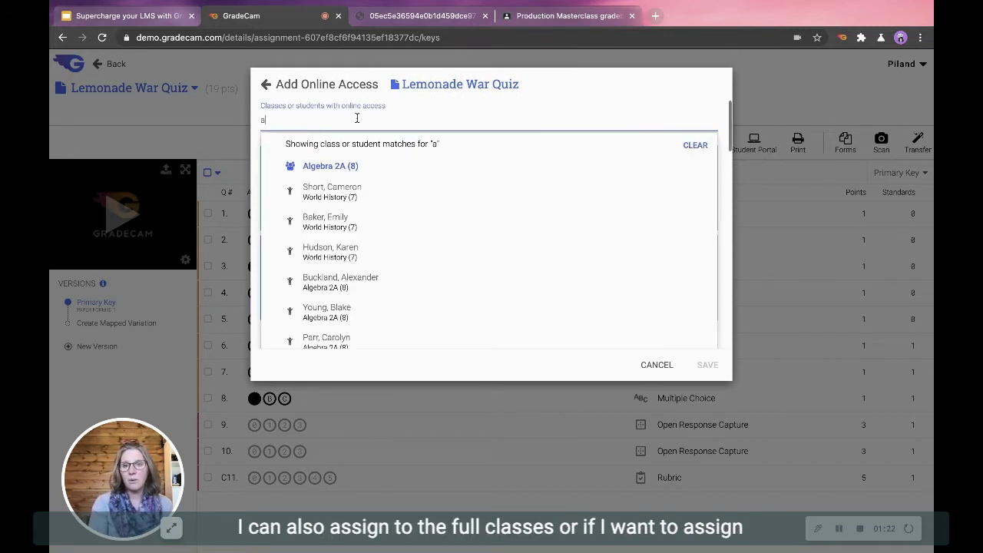
click(330, 196)
click(330, 201)
click(330, 202)
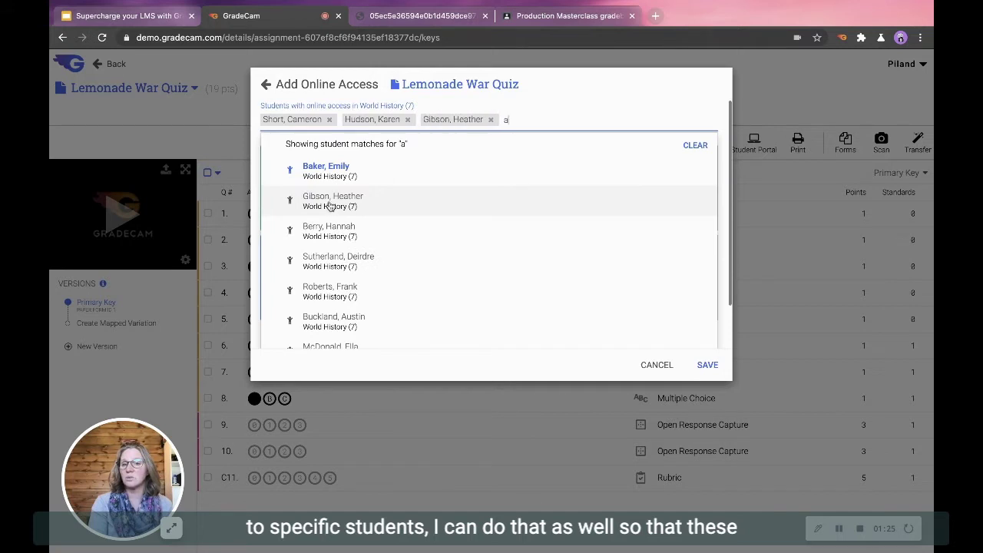
key(BackSpace)
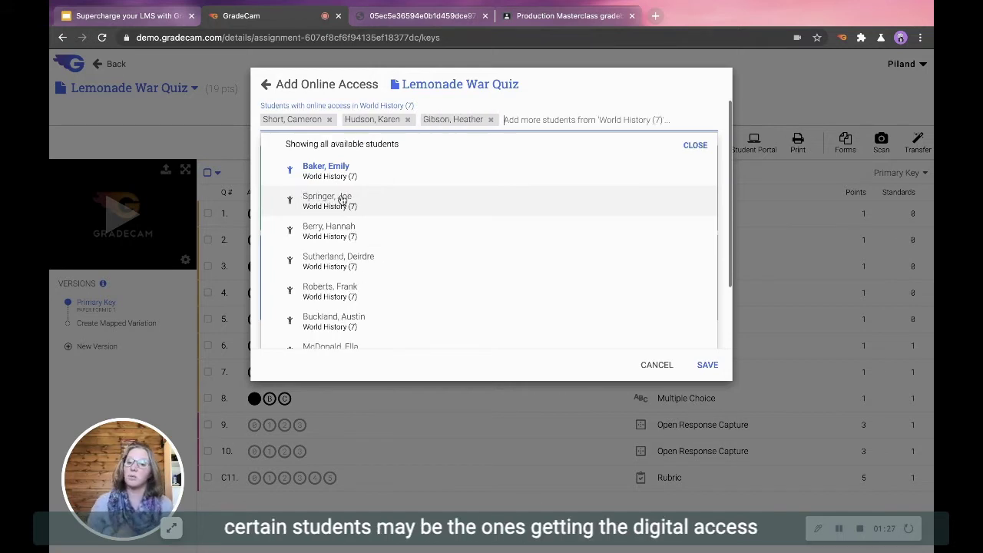
click(695, 145)
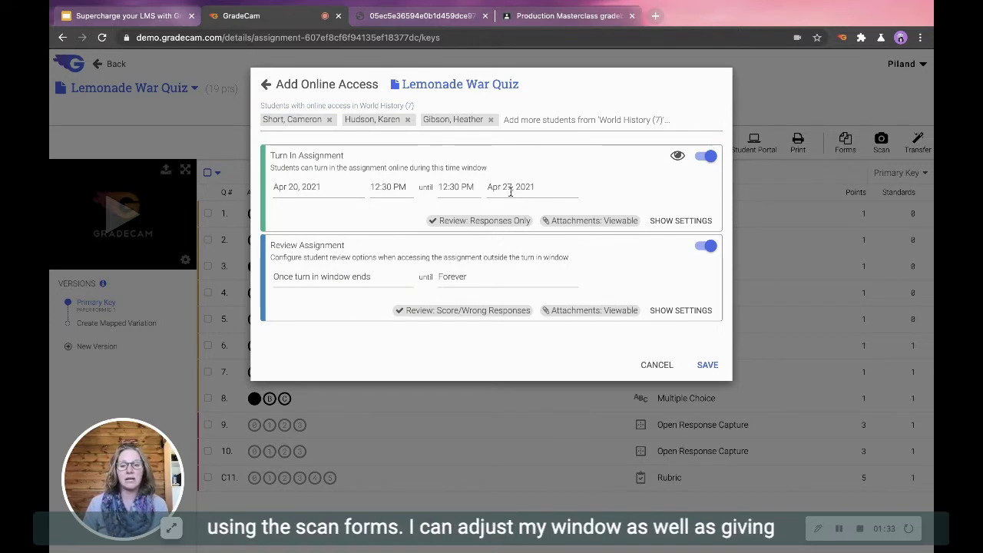
- Give their access a 30-minute time limit and an April 23 end date, and save
click(666, 220)
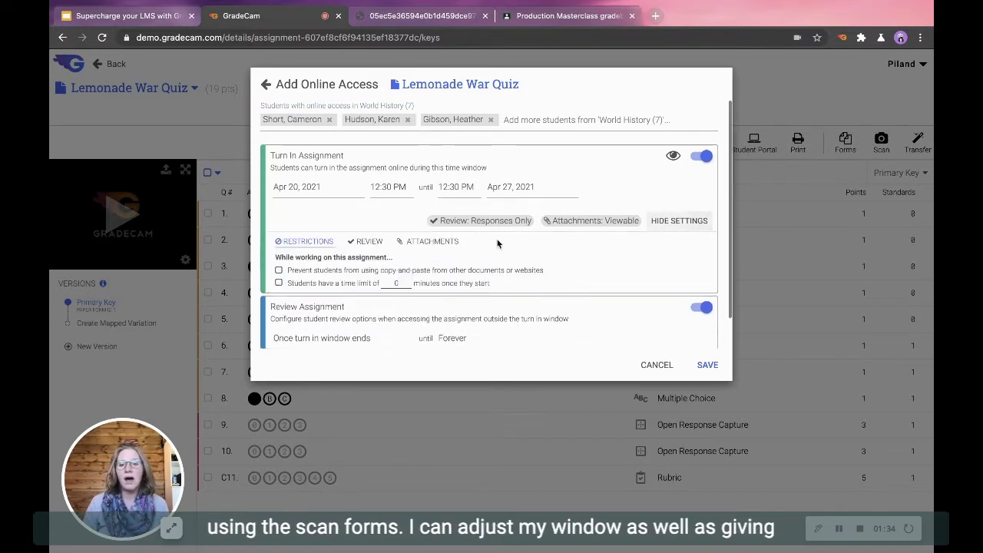
click(278, 284)
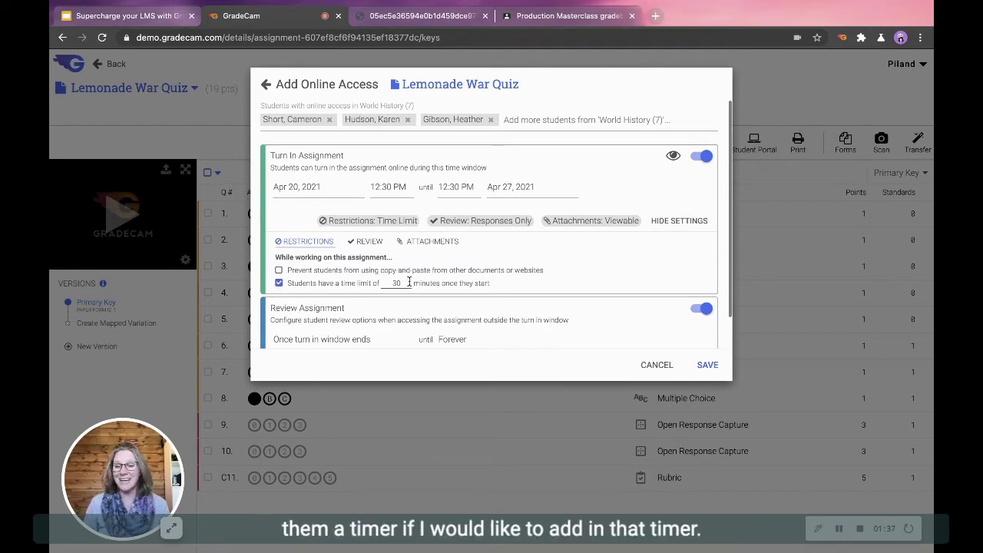
click(491, 186)
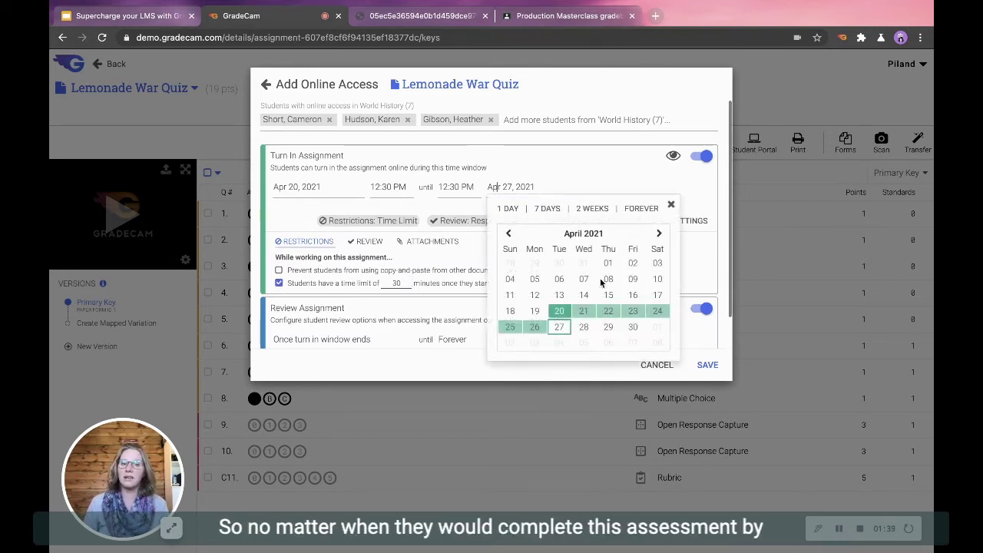
click(632, 311)
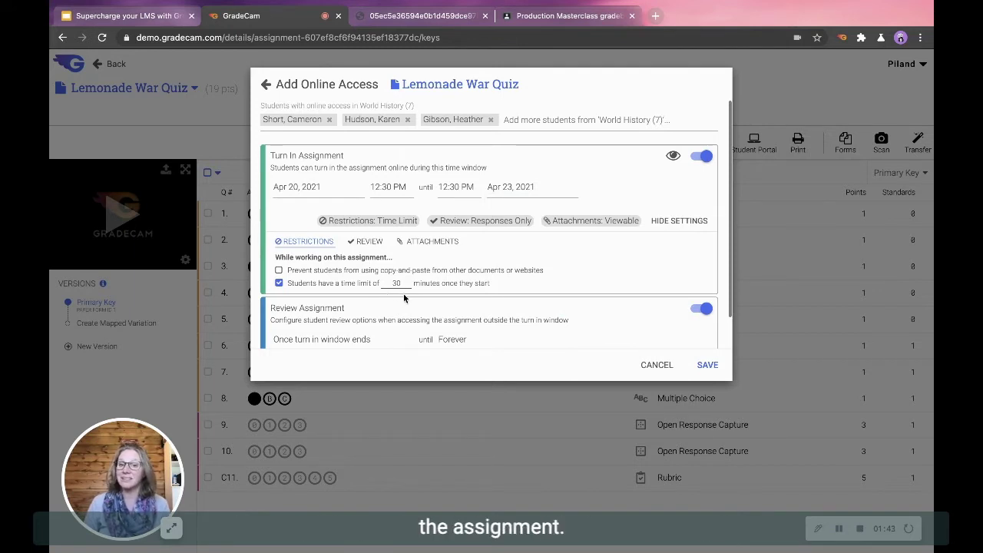
click(707, 365)
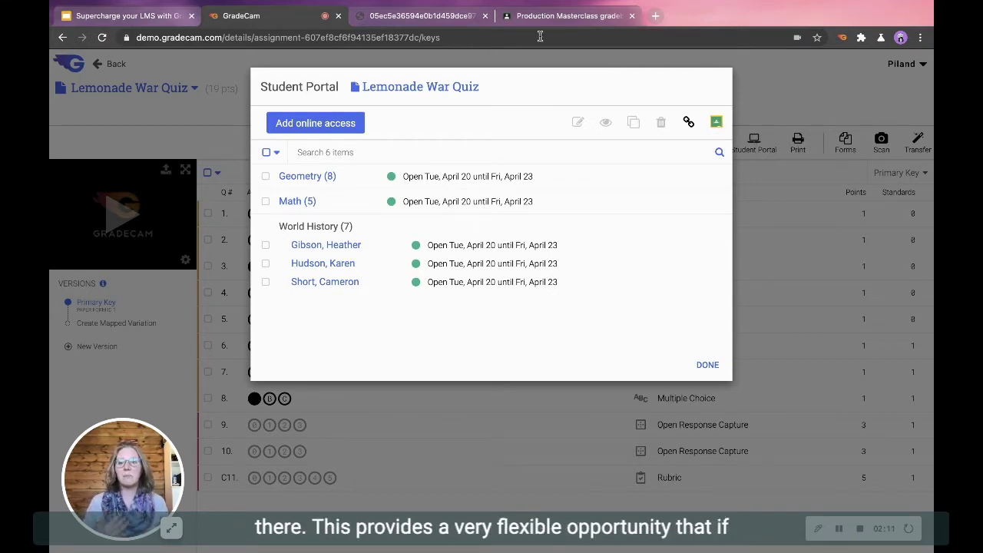
- Return to the Google Slides presentation
click(131, 17)
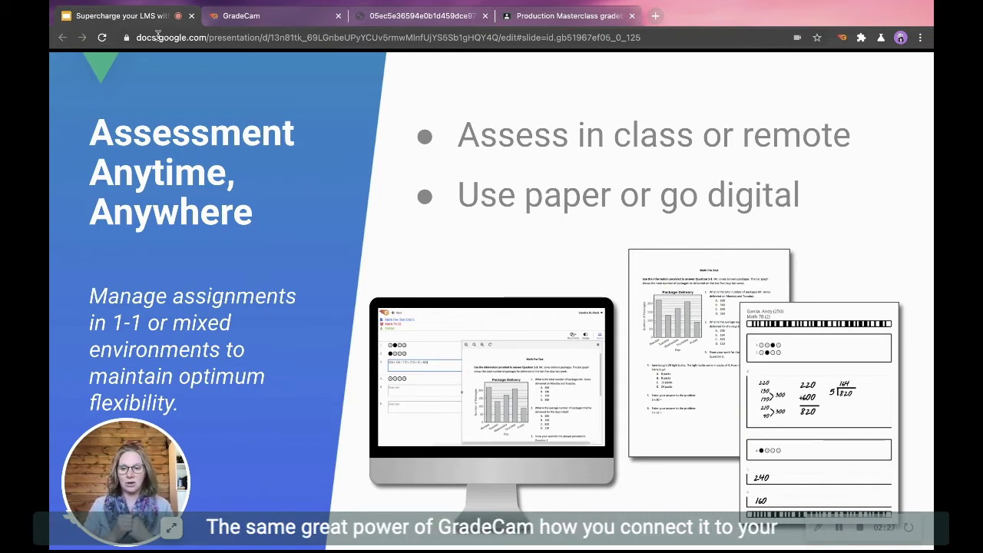
- Advance to the "Work With your Curriculum" slide
key(Right)
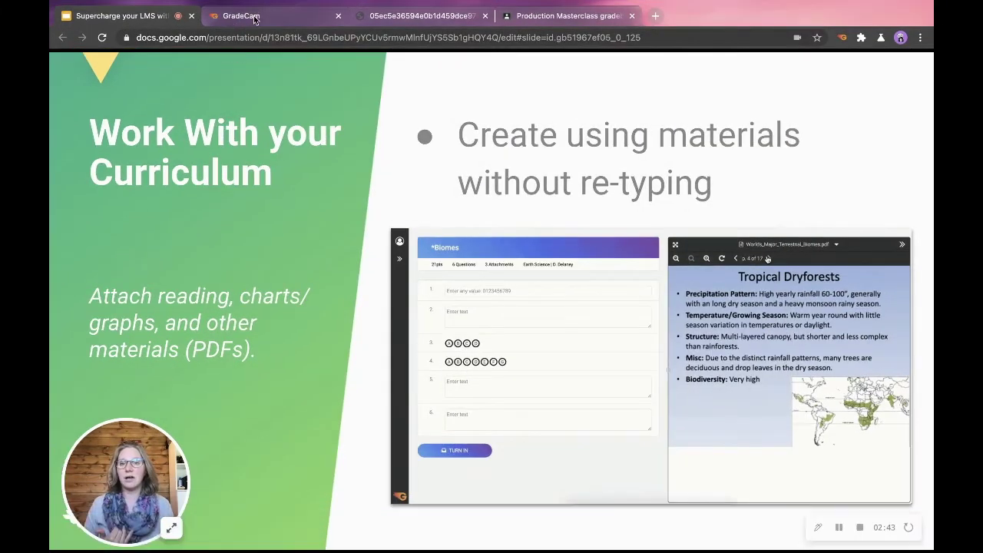
- Close the access list and inspect question 1's type options, leaving the key unchanged
click(248, 48)
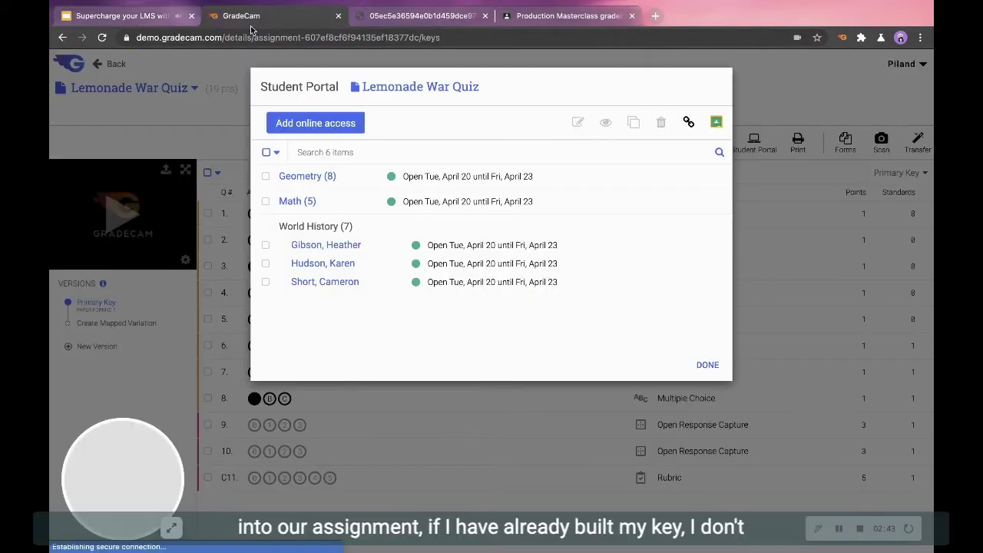
click(715, 365)
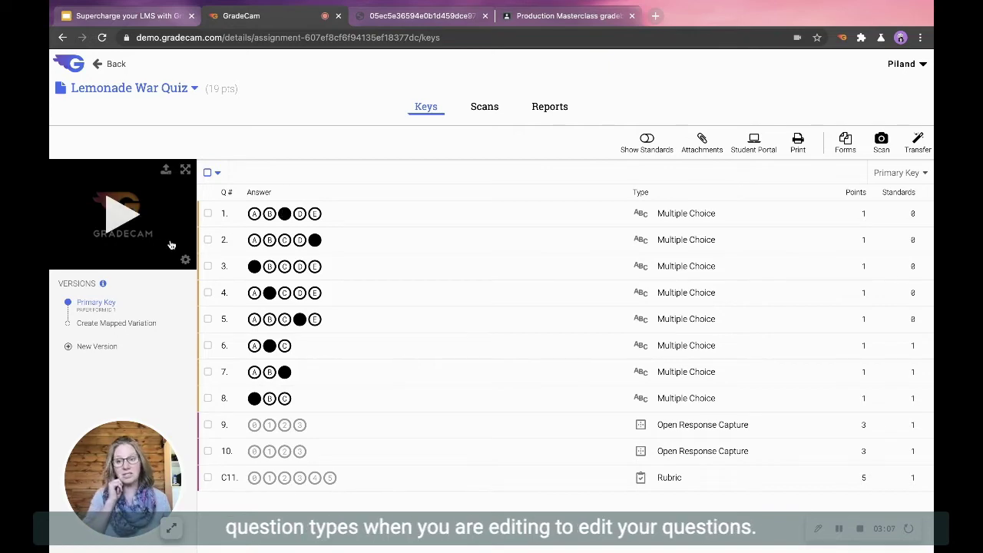
click(230, 218)
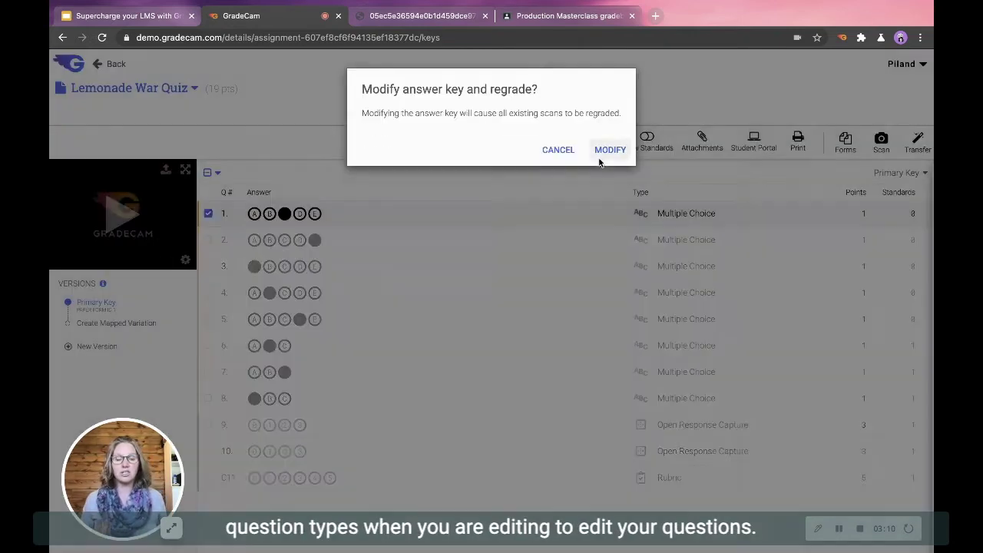
click(598, 149)
click(771, 225)
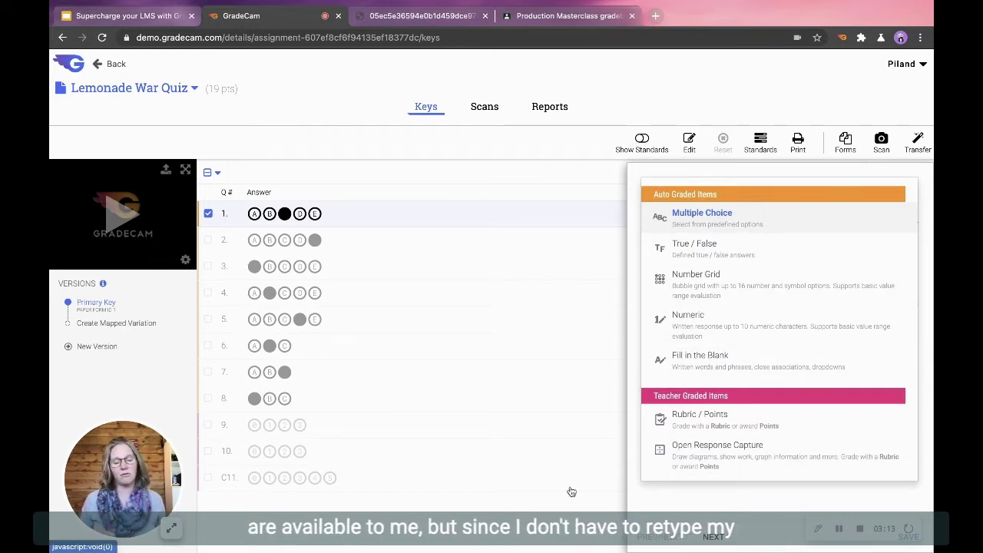
click(530, 502)
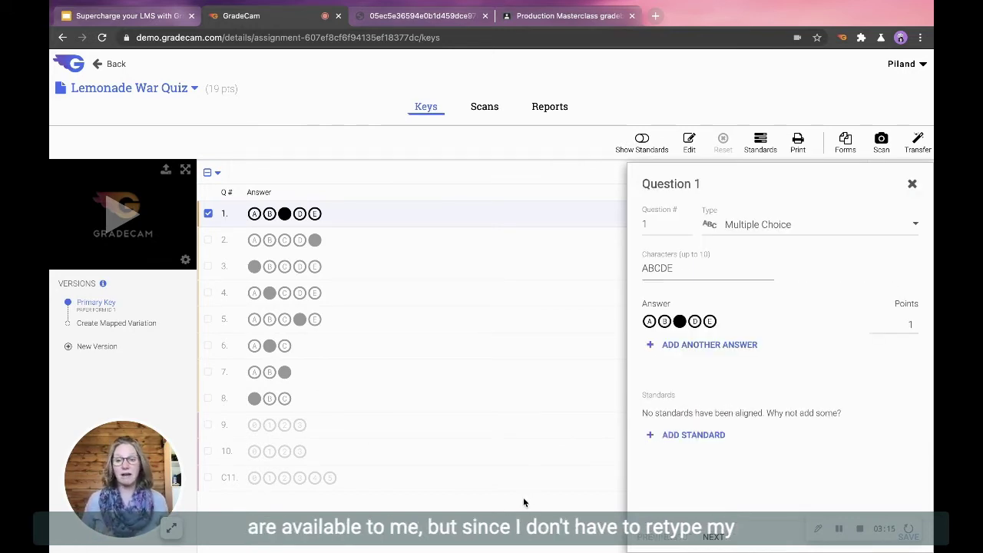
click(913, 186)
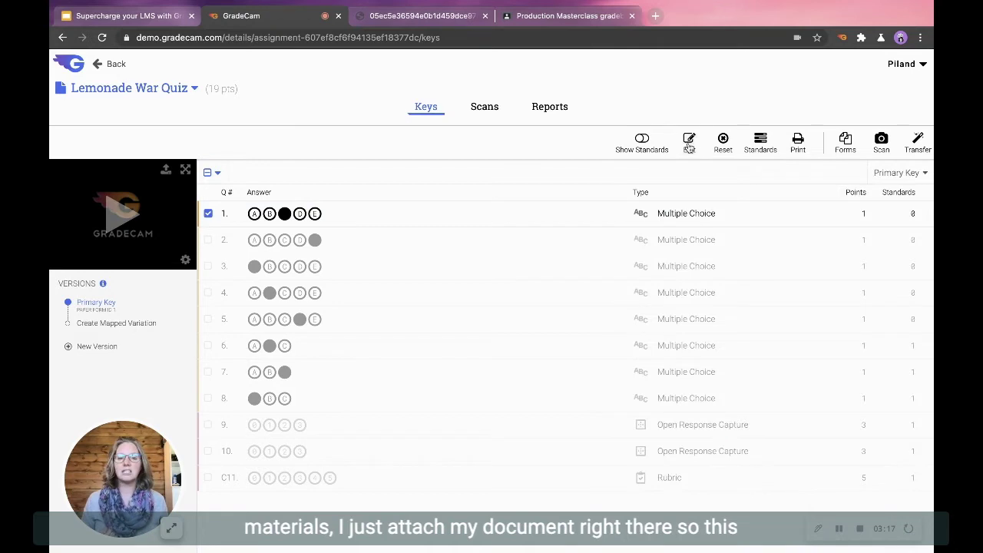
click(208, 214)
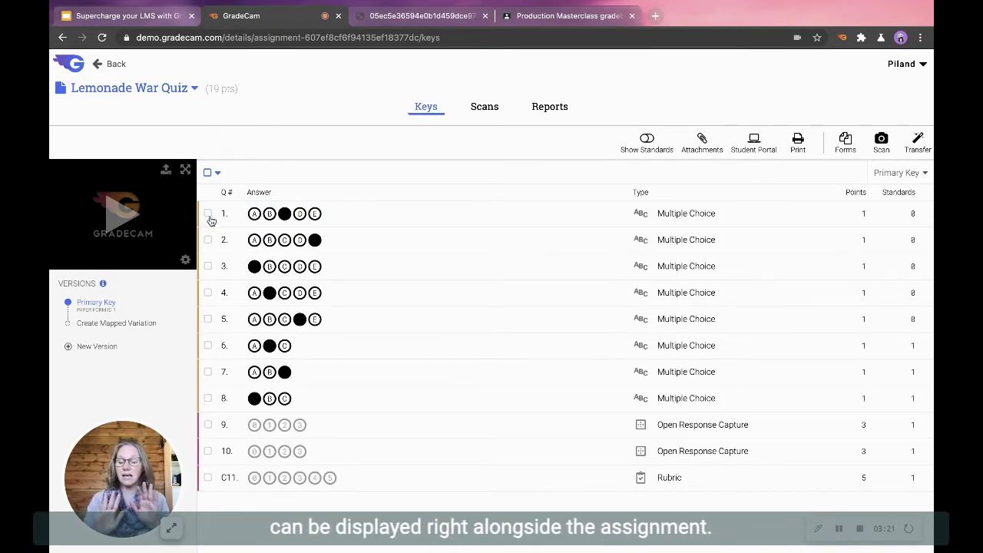
- Attach Lemonade Sales.pdf and Lemonade War Quiz.pdf, show both in the student portal, and save
click(701, 141)
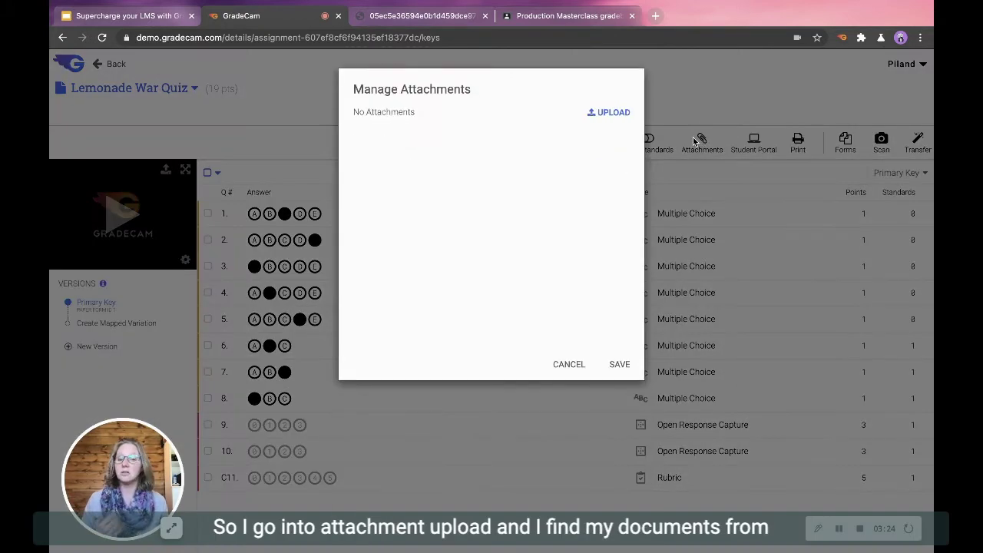
click(607, 113)
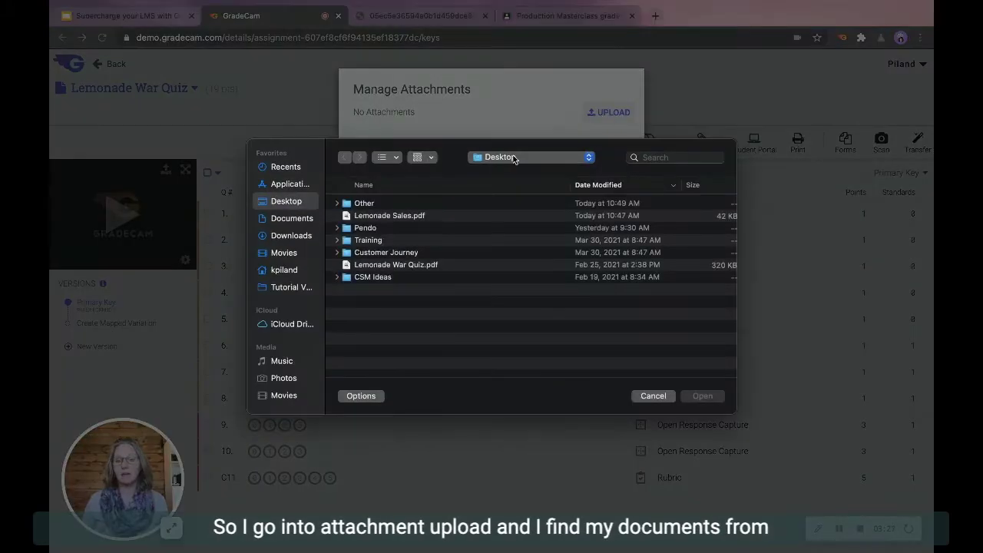
click(384, 266)
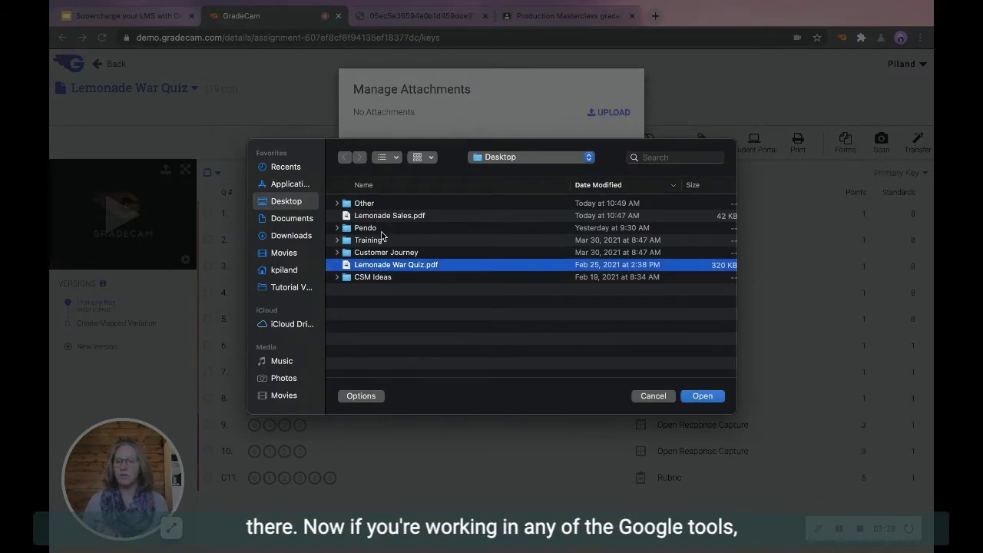
click(385, 218)
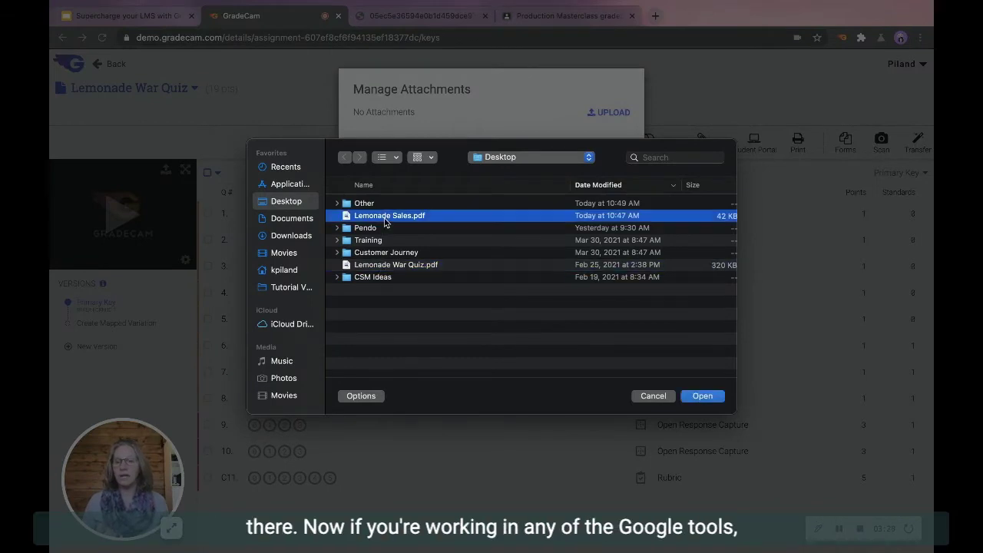
super+click(404, 266)
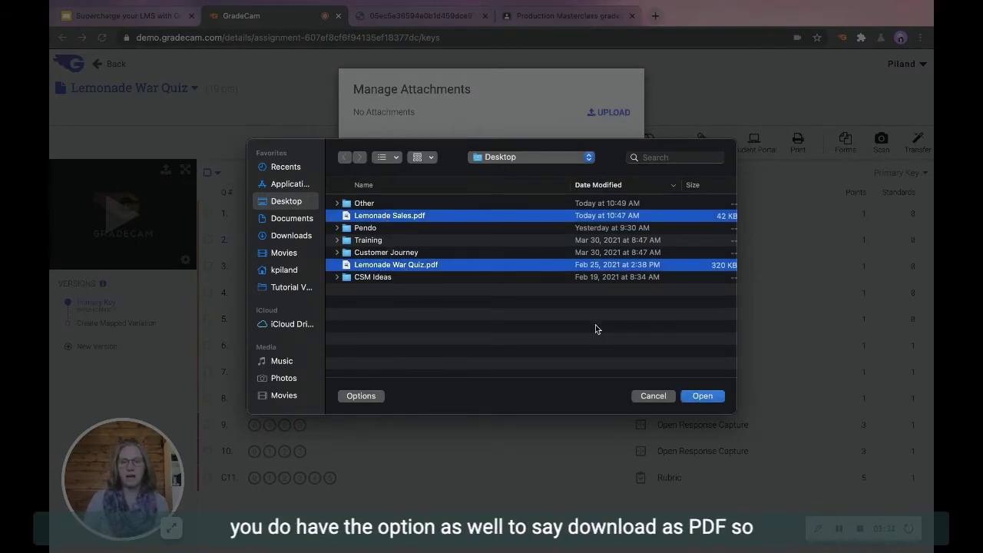
click(699, 397)
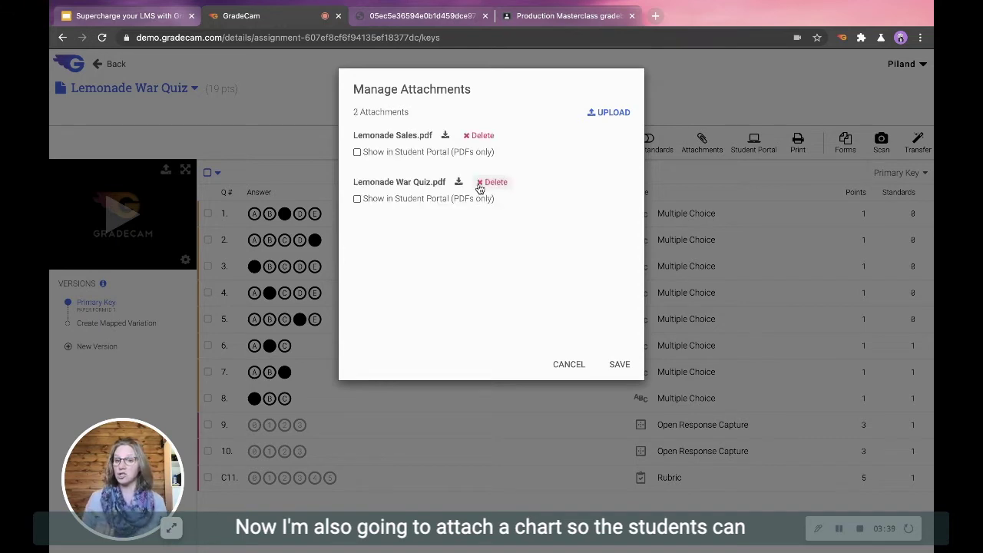
click(357, 152)
click(357, 199)
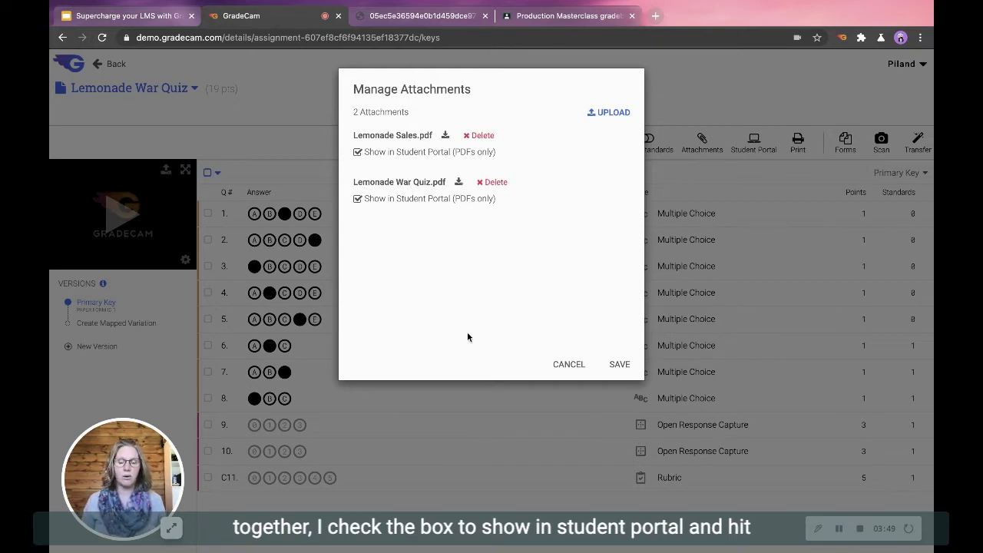
click(622, 364)
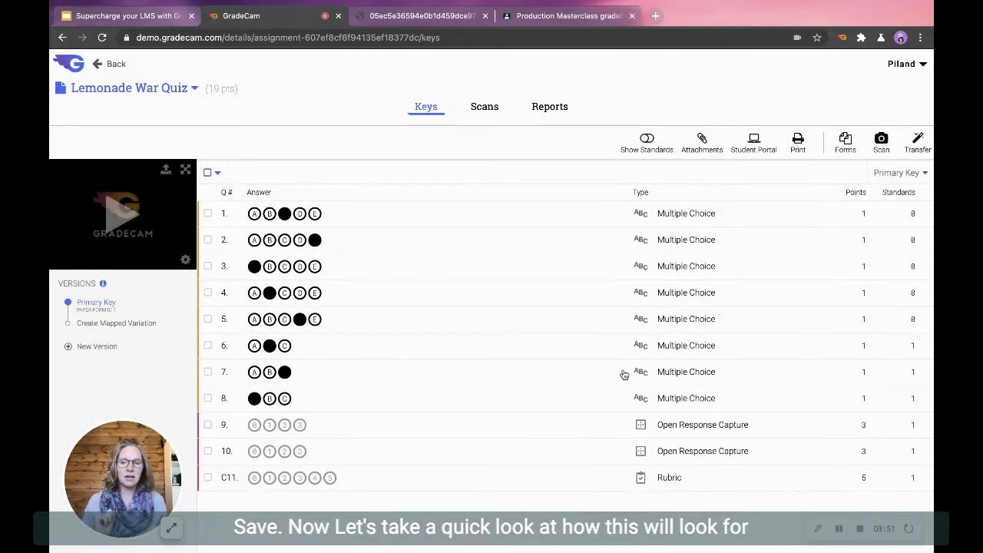
- Preview the quiz as the Math class and show the Lemonade War Quiz.pdf attachment
click(753, 143)
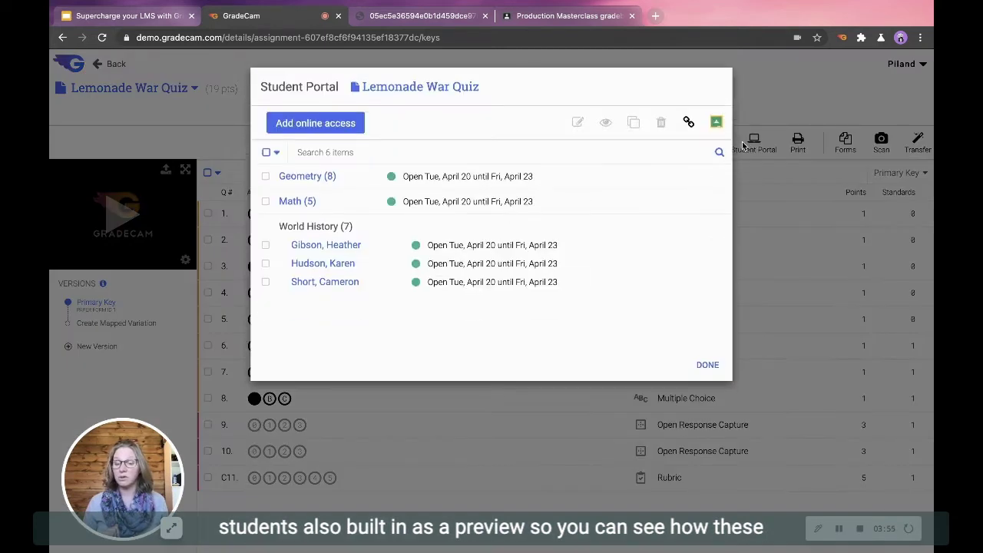
click(266, 203)
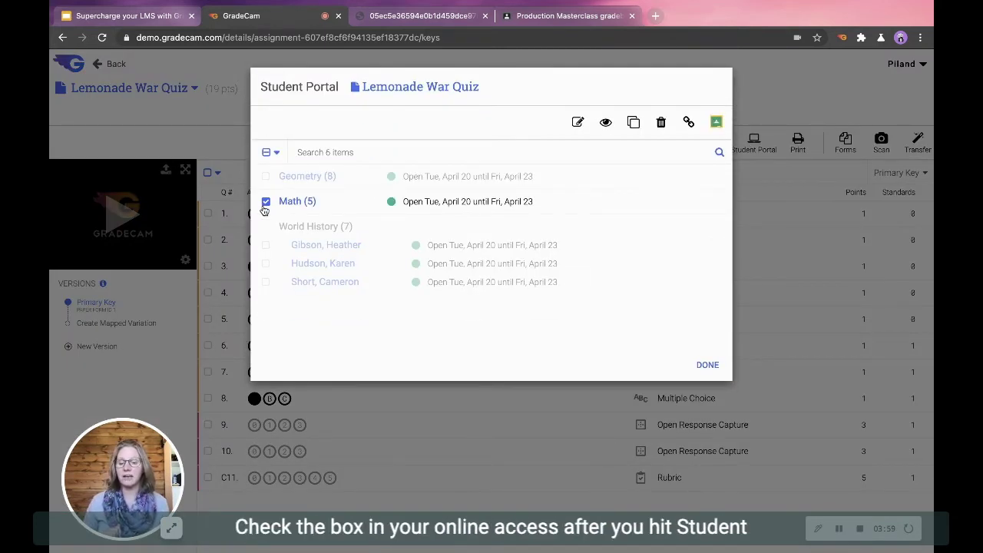
click(605, 125)
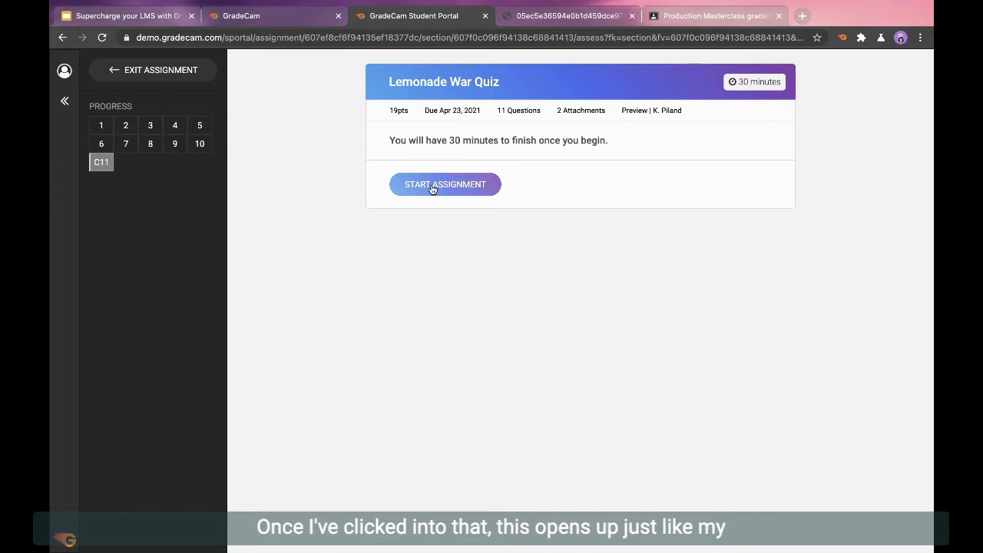
click(432, 189)
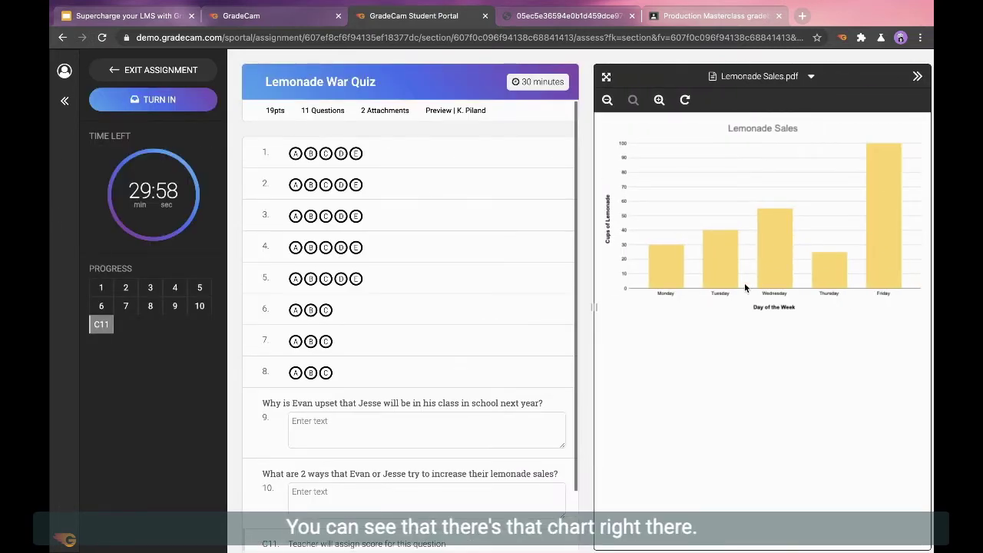
click(773, 76)
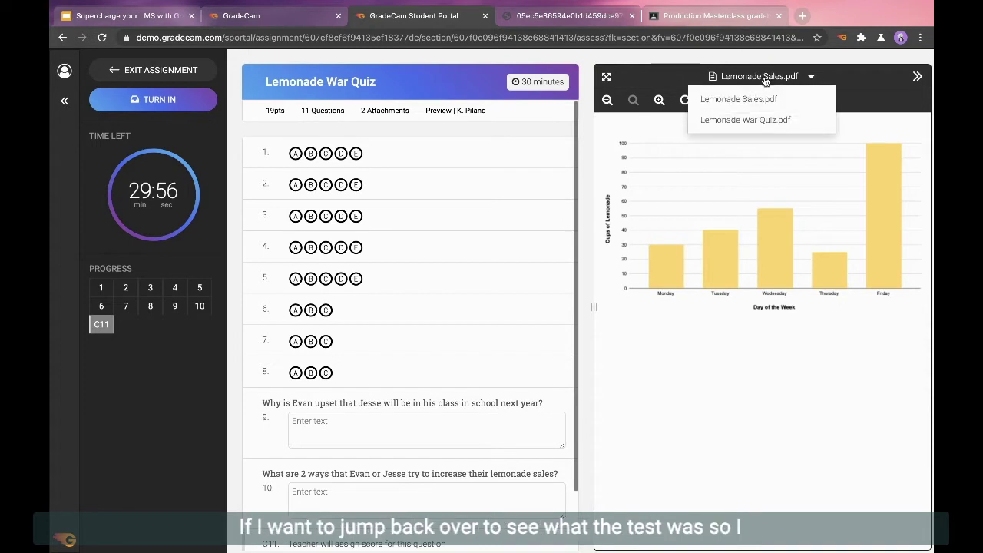
click(733, 119)
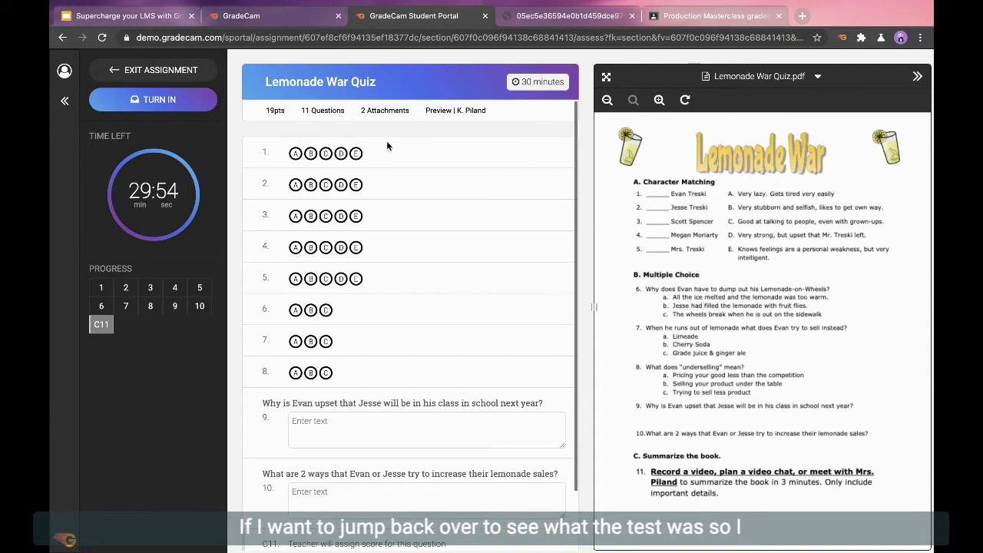
- Answer questions 1–3 with D, C, D, enlarge the document, then close the preview
click(341, 154)
click(326, 185)
click(341, 215)
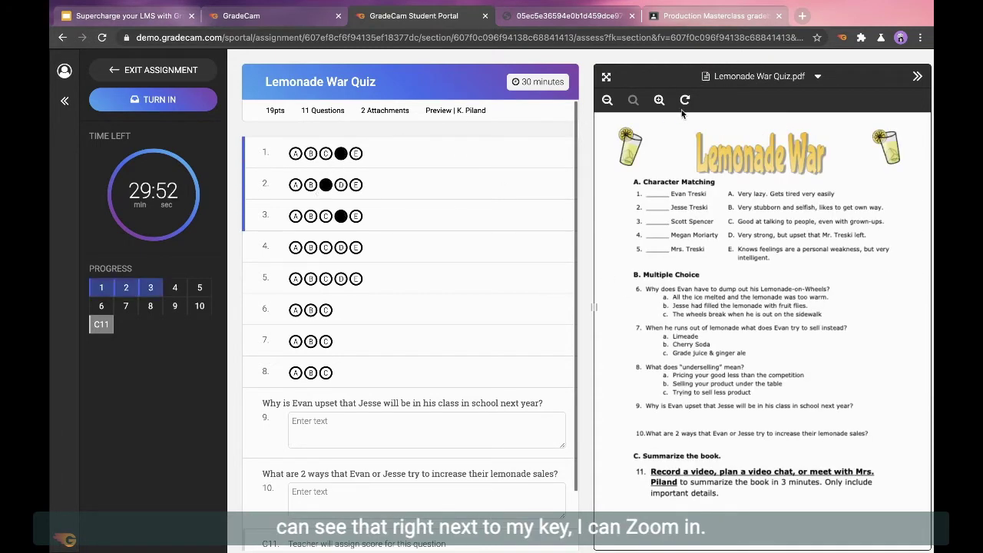
click(658, 100)
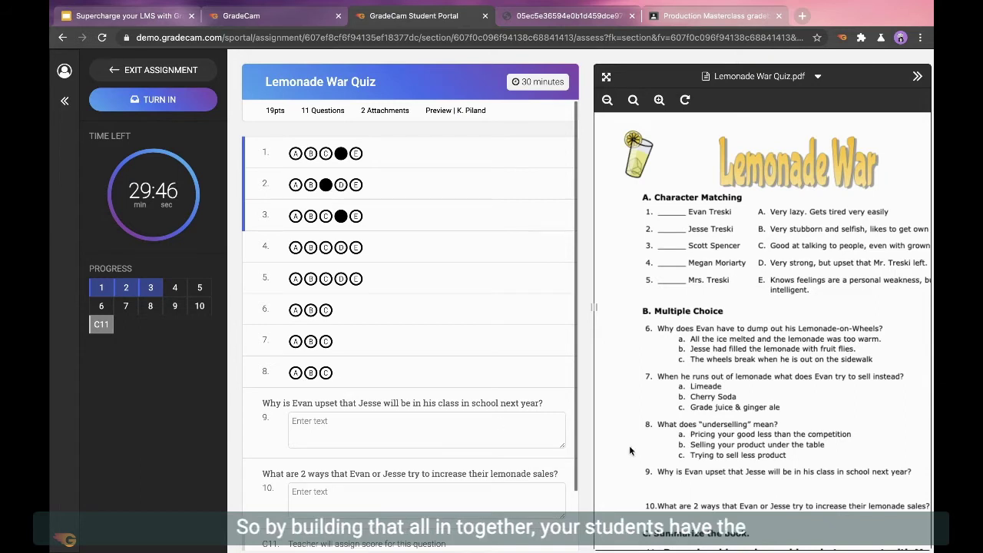
scroll(630, 450, down, 3)
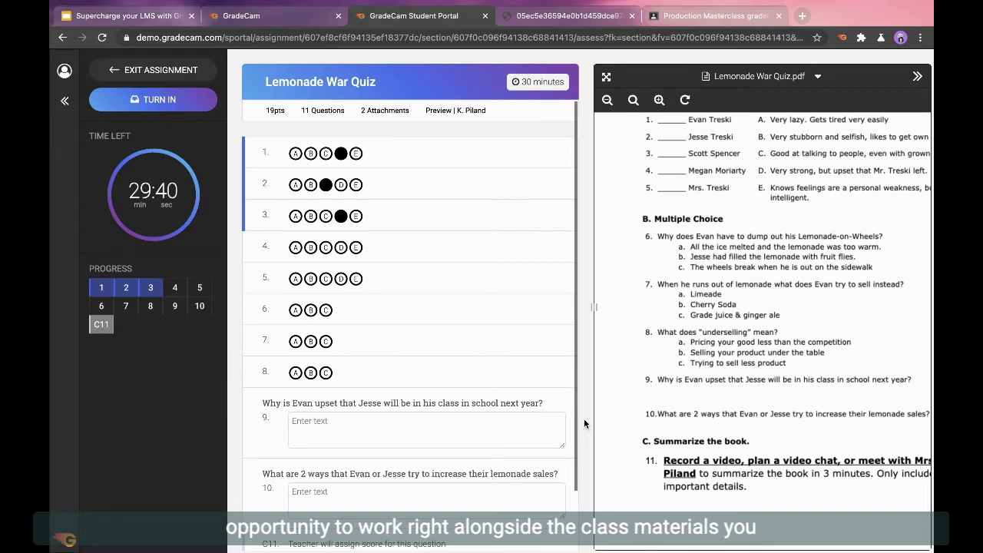
scroll(676, 390, up, 2)
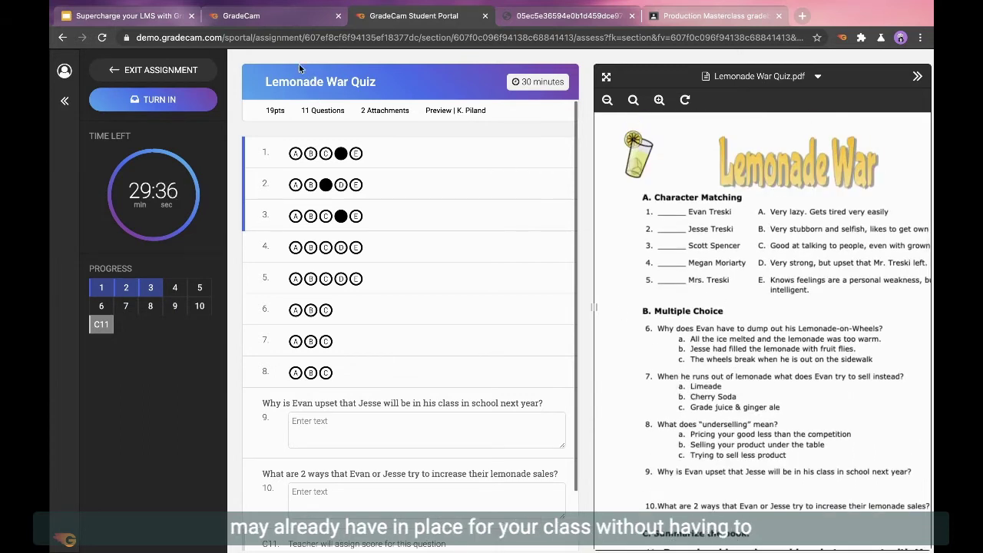
click(298, 24)
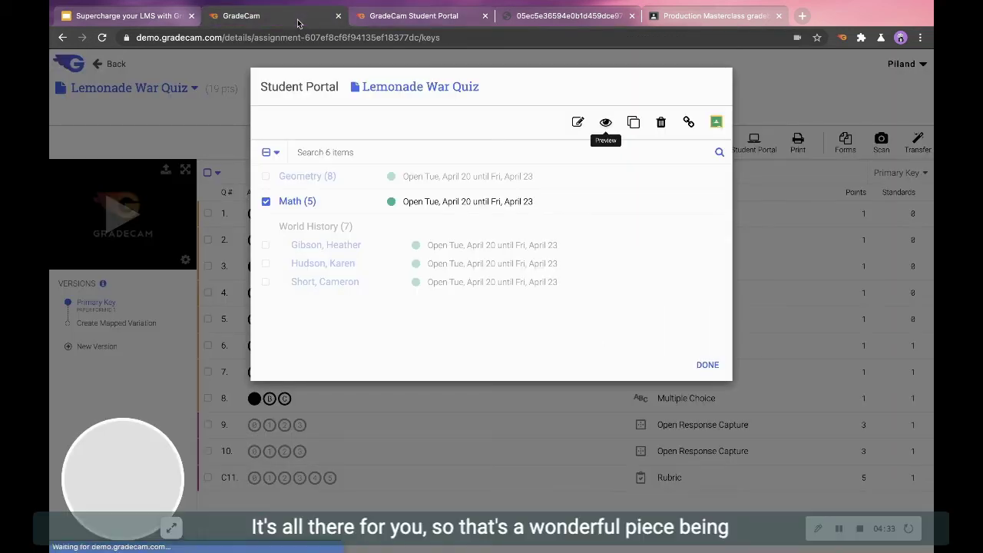
click(484, 16)
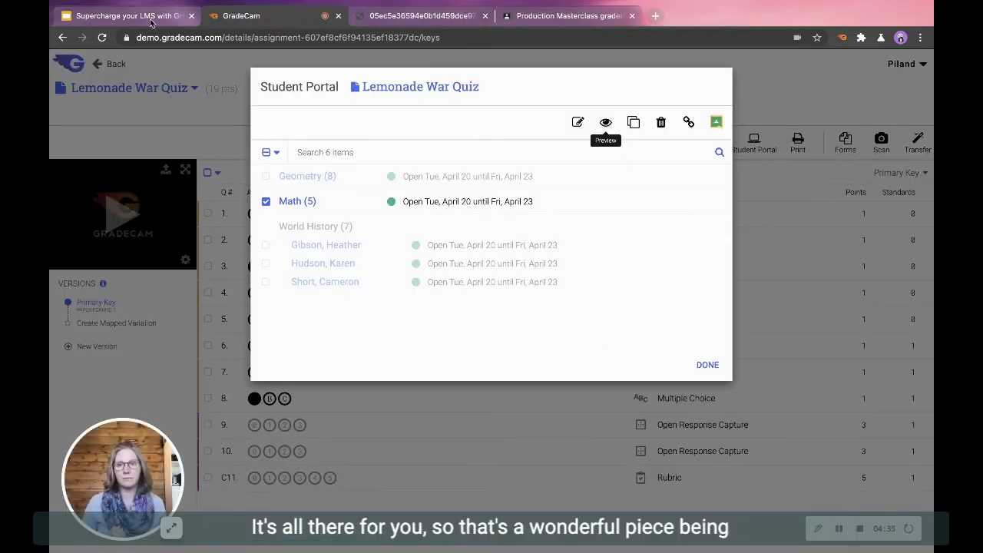
- Return to the slides and advance to the "Build Focus Groups" slide
click(148, 23)
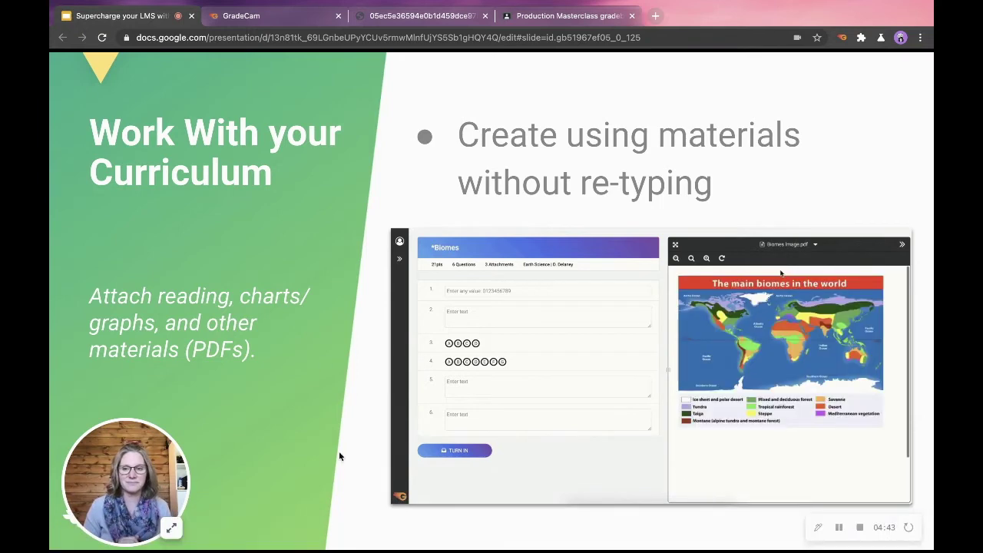
key(Right)
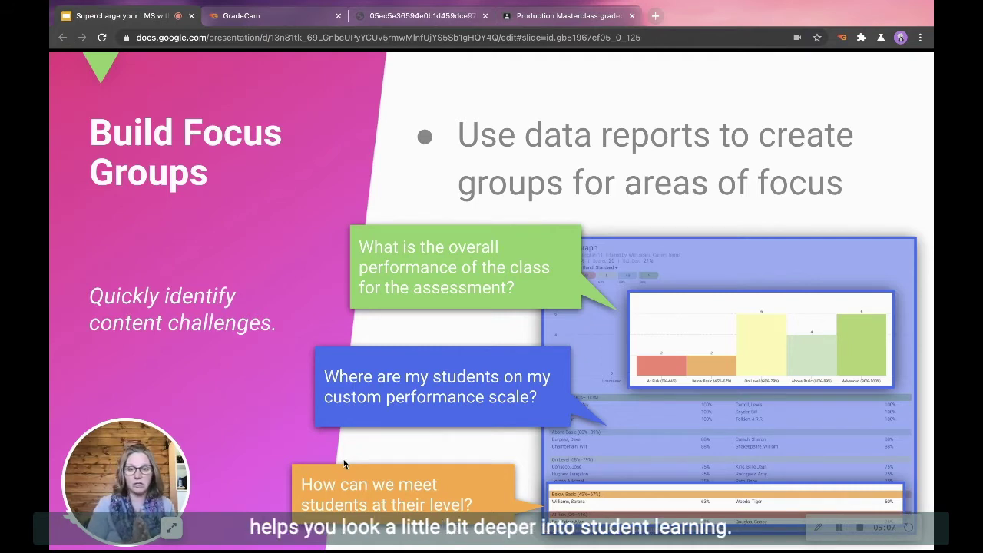
- Close the portal settings and open the Lemonade War Quiz's Item Analysis report
click(275, 17)
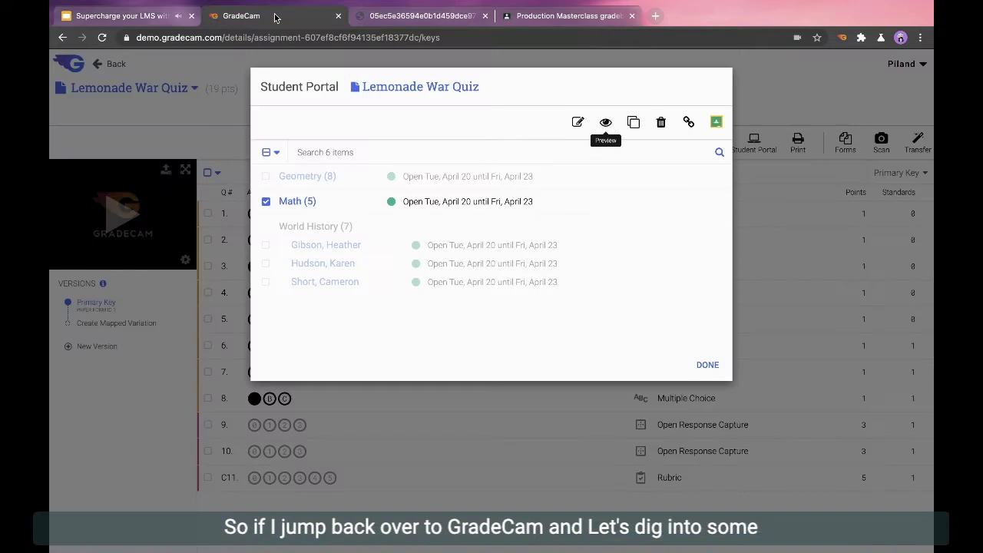
click(783, 99)
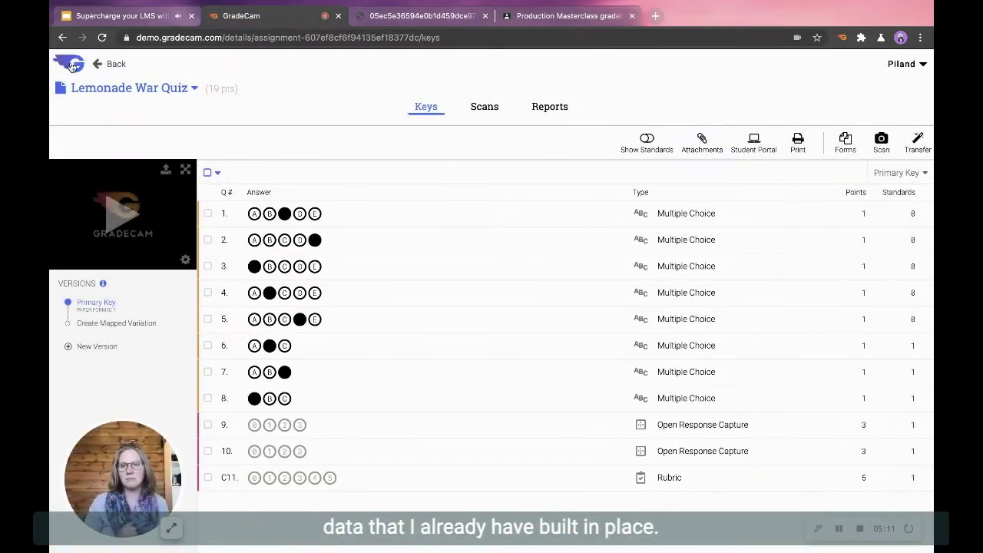
click(551, 111)
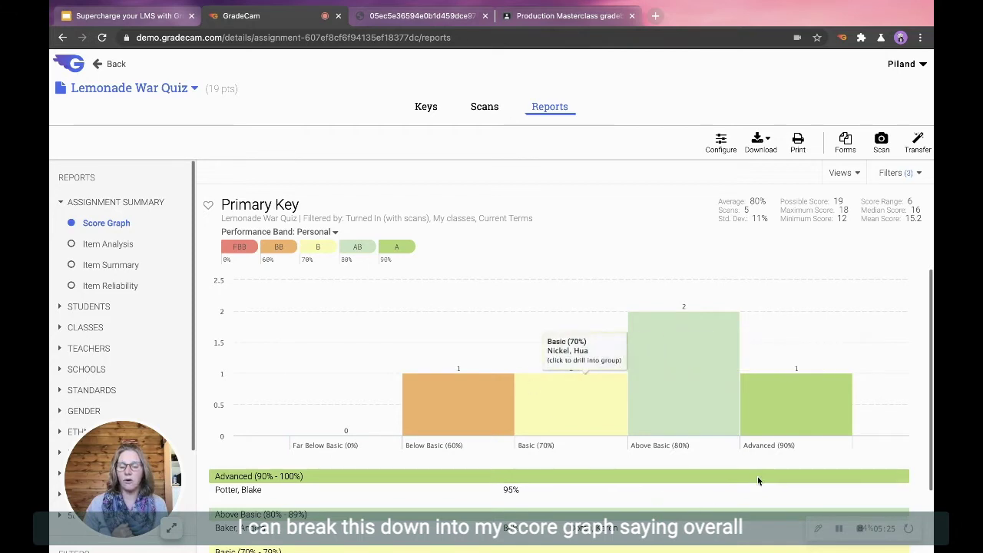
scroll(482, 478, down, 1)
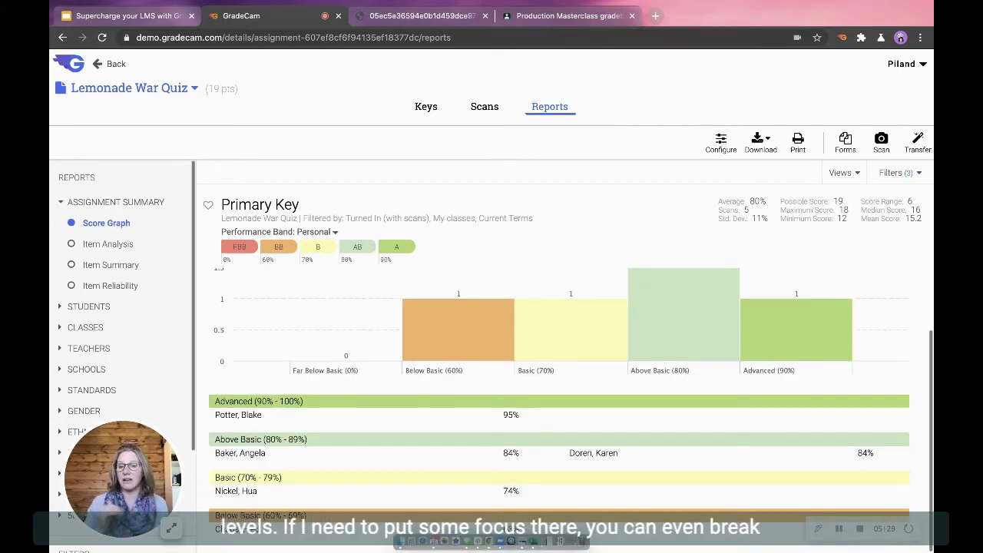
click(102, 245)
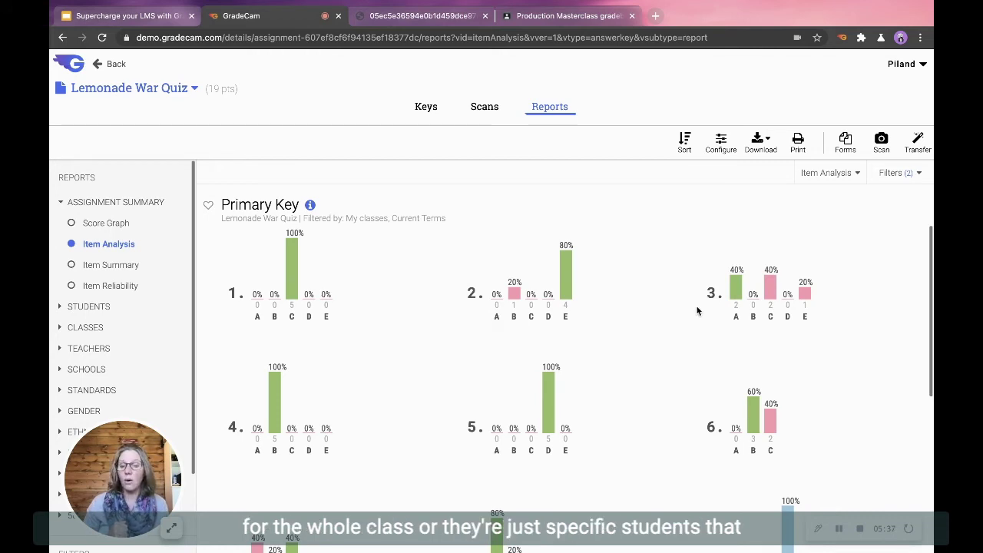
- View the quiz's Student By Question report, then return to the Build Focus Groups slide
click(87, 309)
click(94, 290)
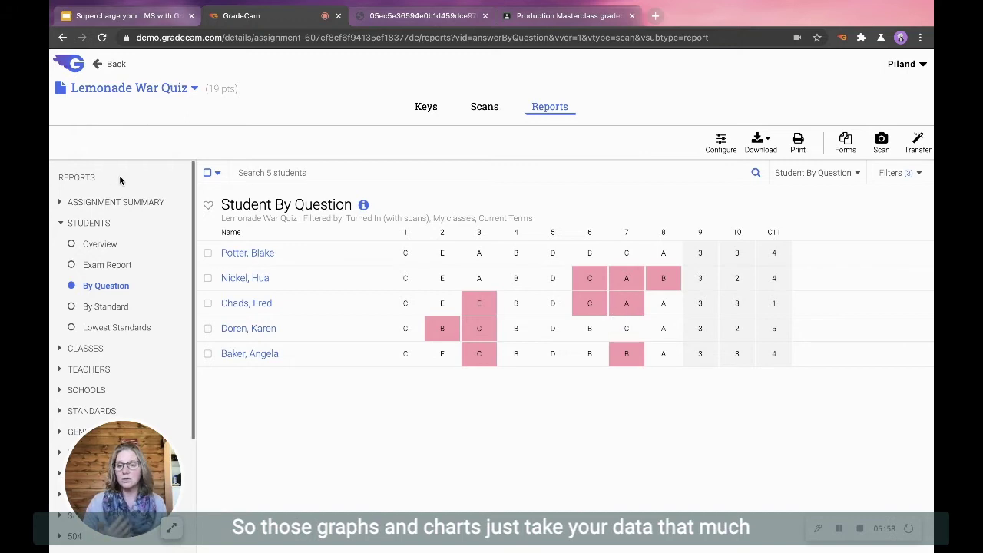
click(138, 20)
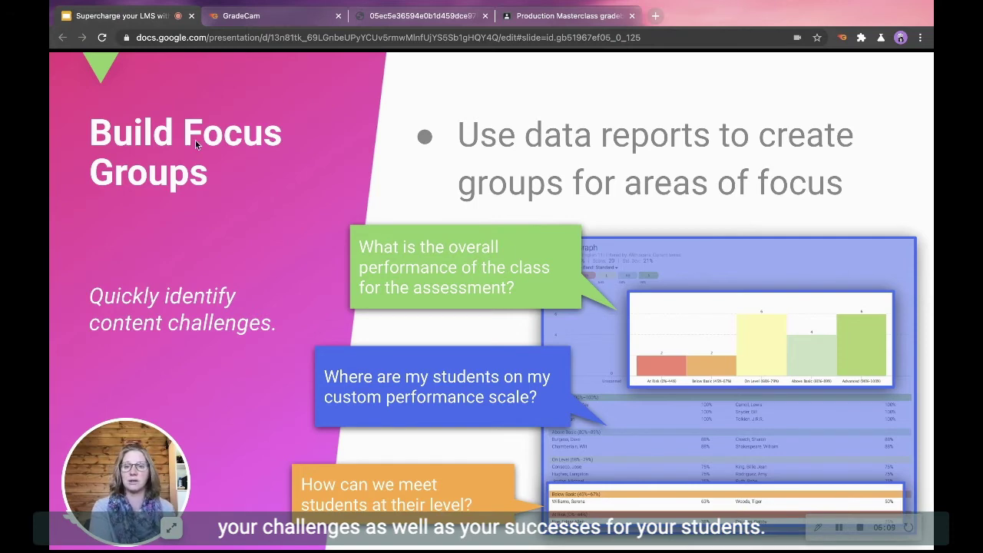
- Advance the slides to Share Assessment & Data, then return to the quiz's Student By Question report
click(235, 217)
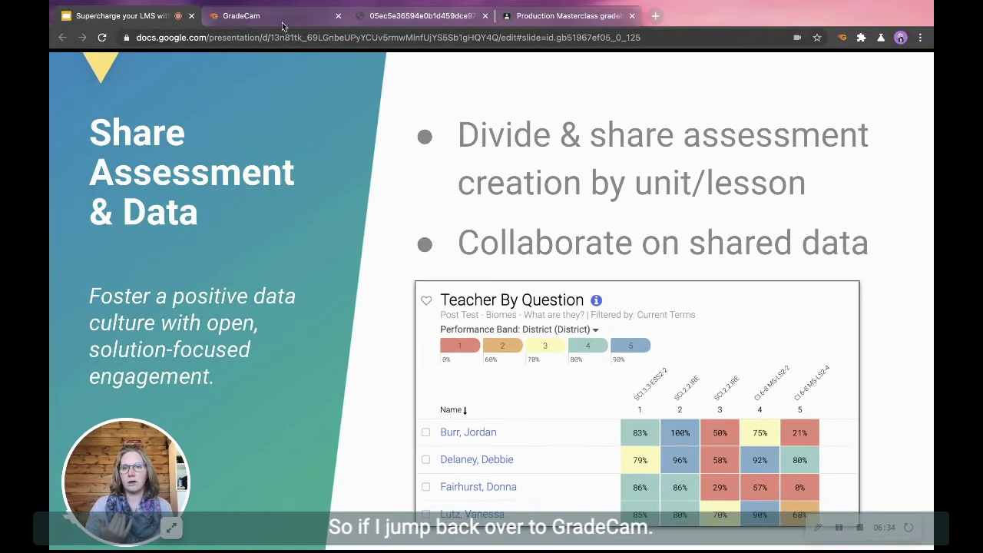
click(281, 17)
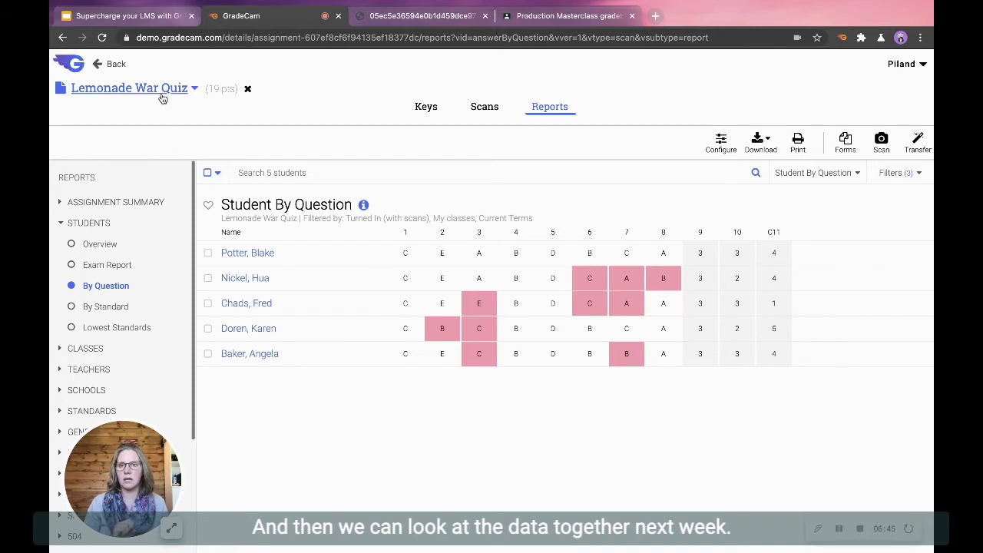
click(159, 94)
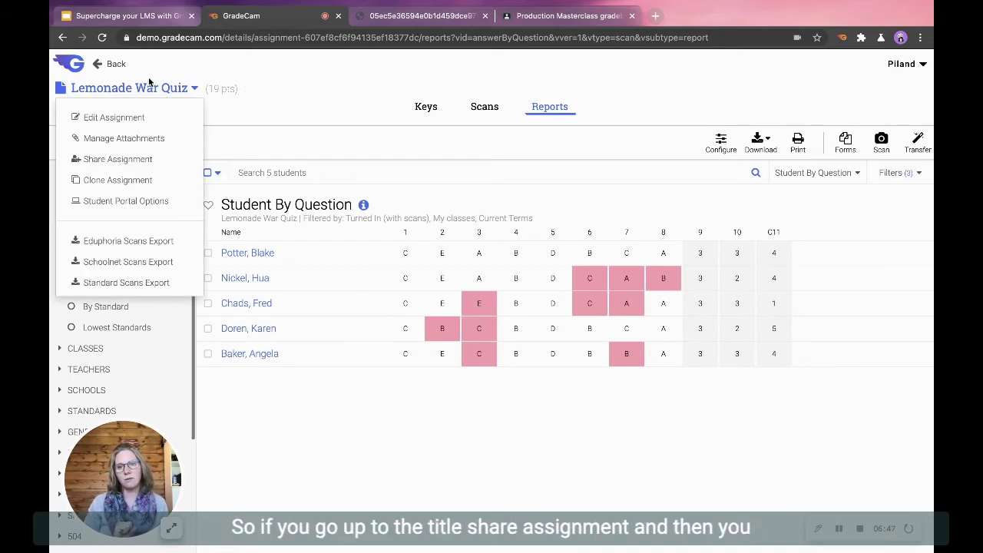
- Share the Lemonade War Quiz with another teacher, granting scan and reports permission
click(104, 160)
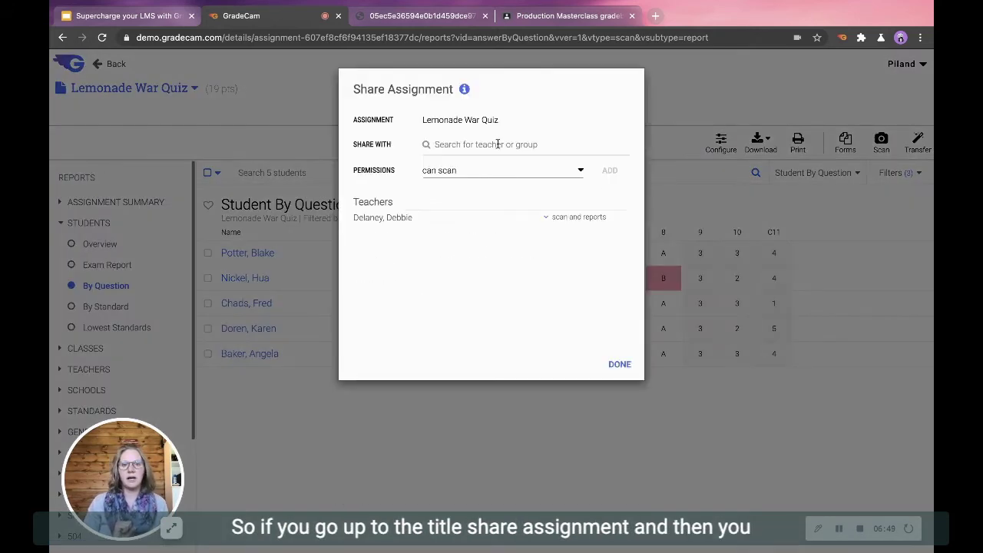
click(495, 143)
text(donn)
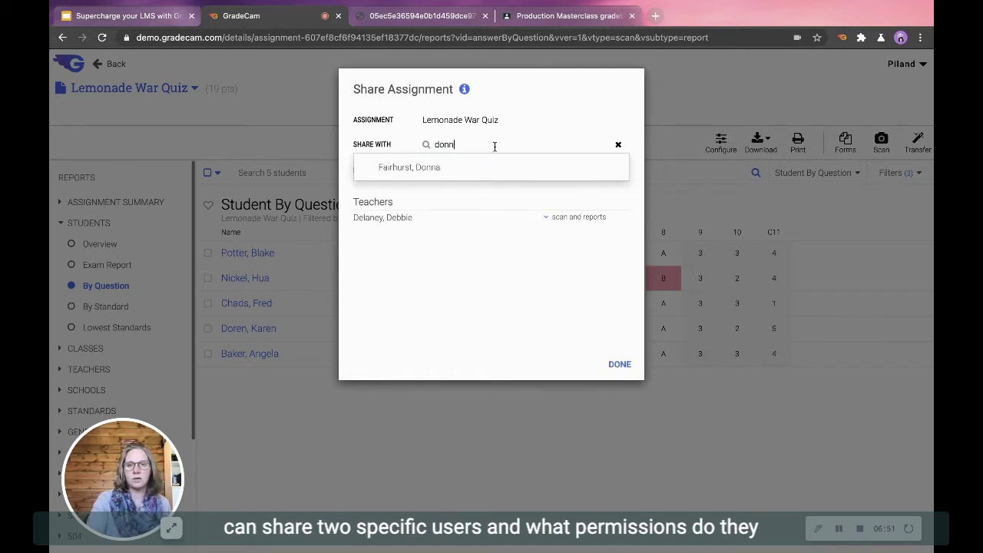
click(474, 167)
click(464, 173)
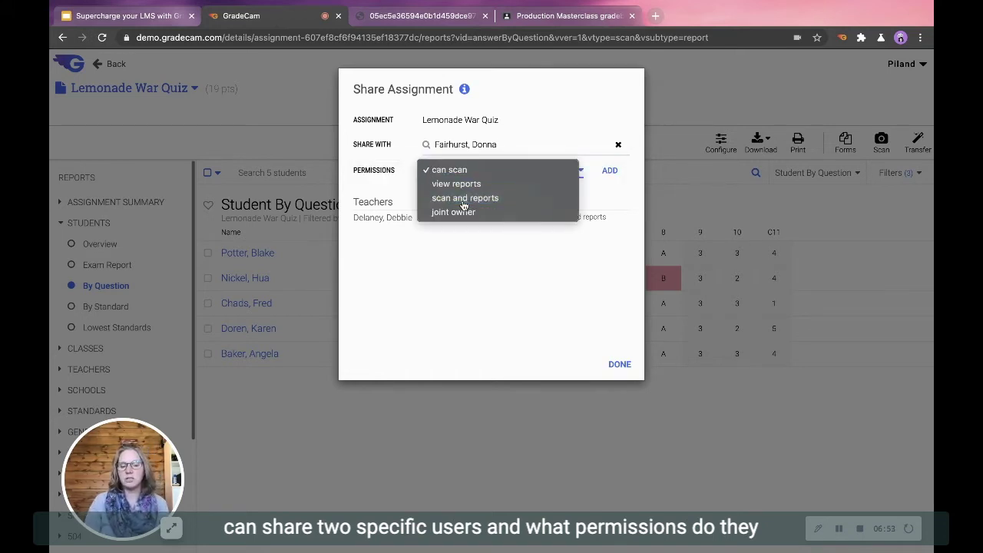
click(460, 199)
click(610, 171)
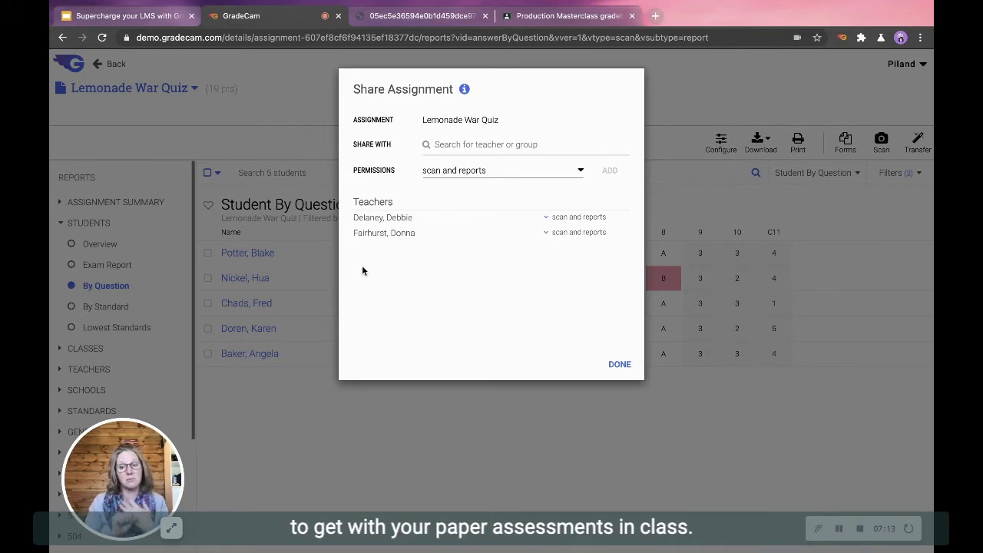
click(610, 365)
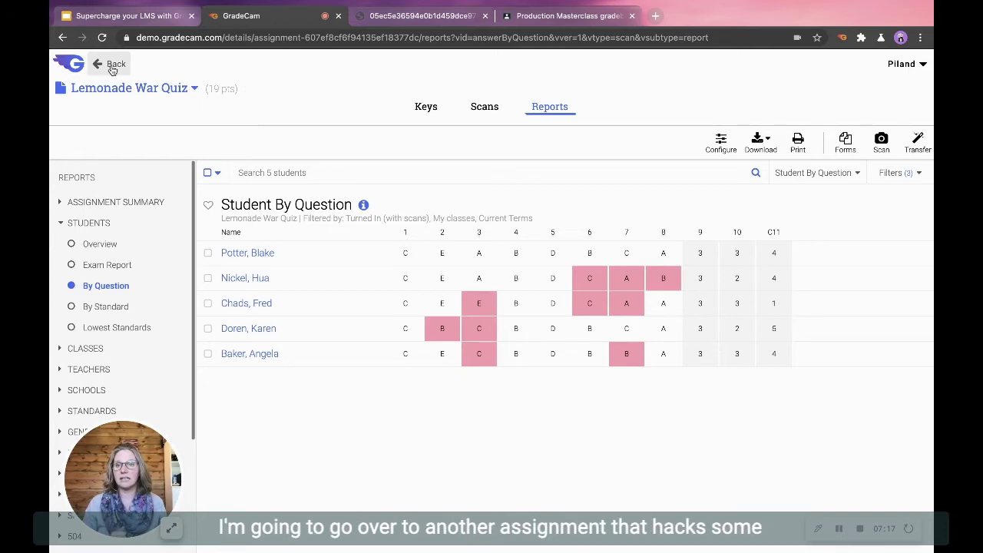
- Open the *Biomes assignment's Teacher By Question report
click(115, 68)
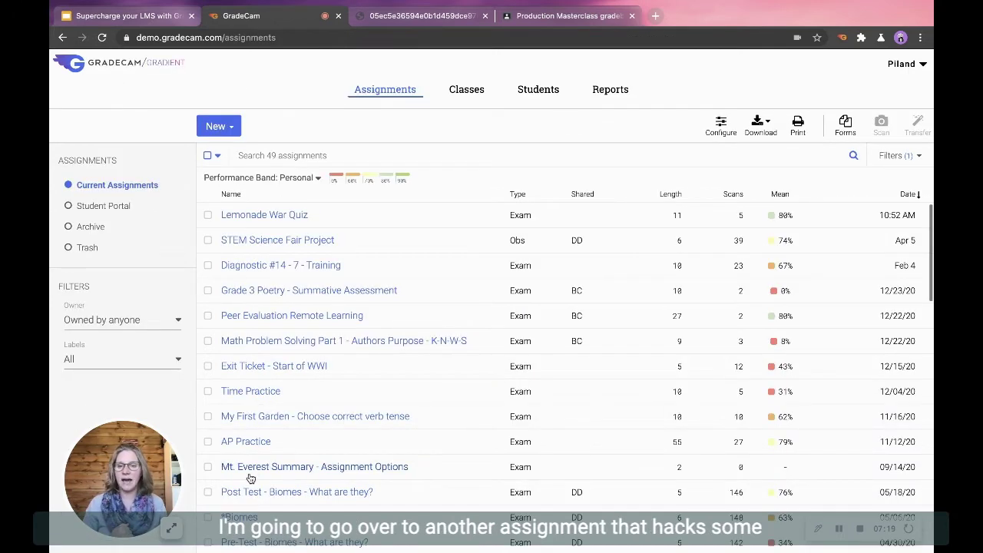
click(244, 518)
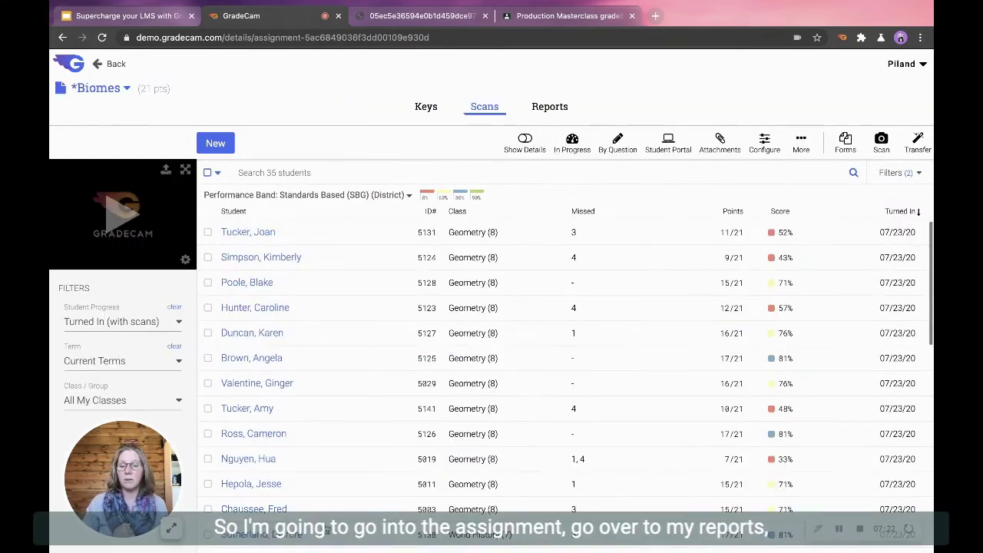
click(544, 112)
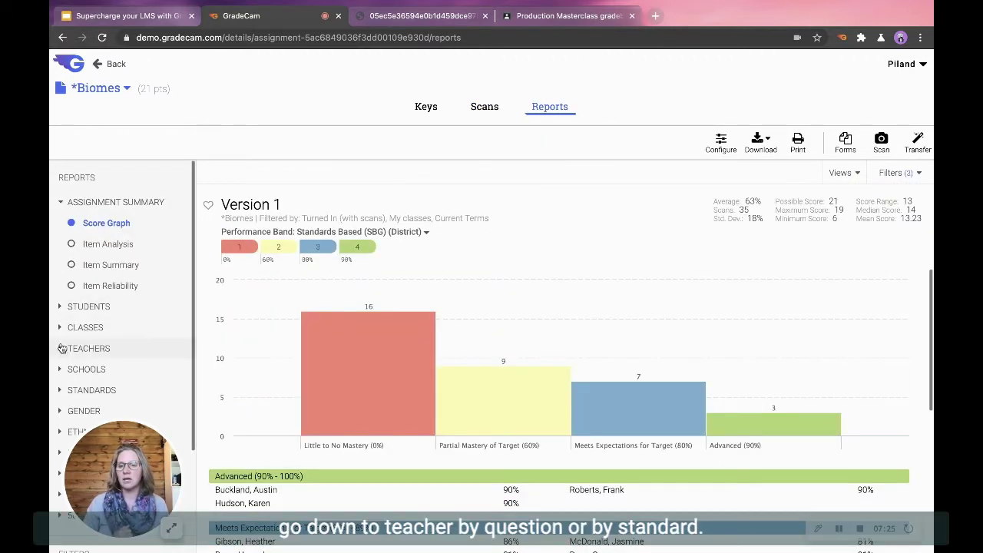
click(62, 350)
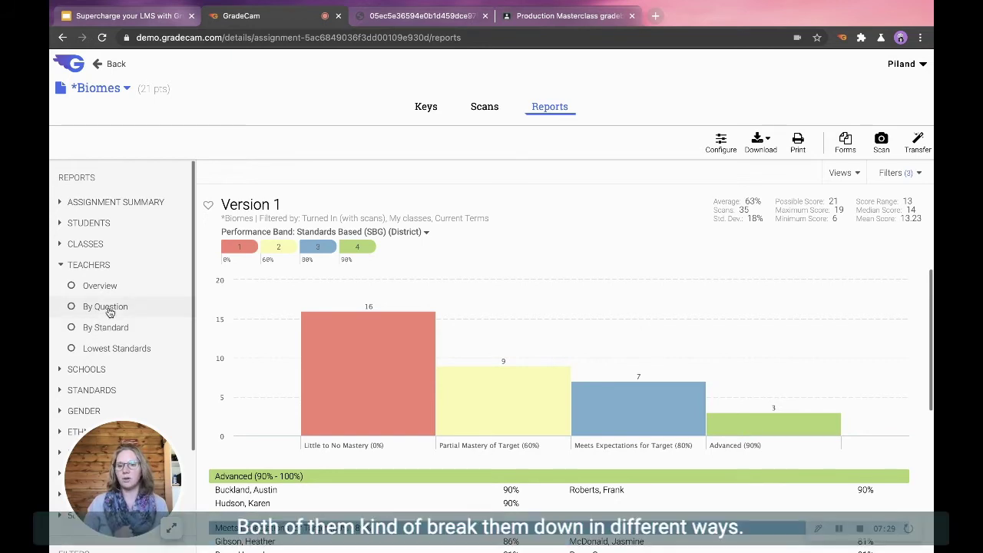
click(108, 308)
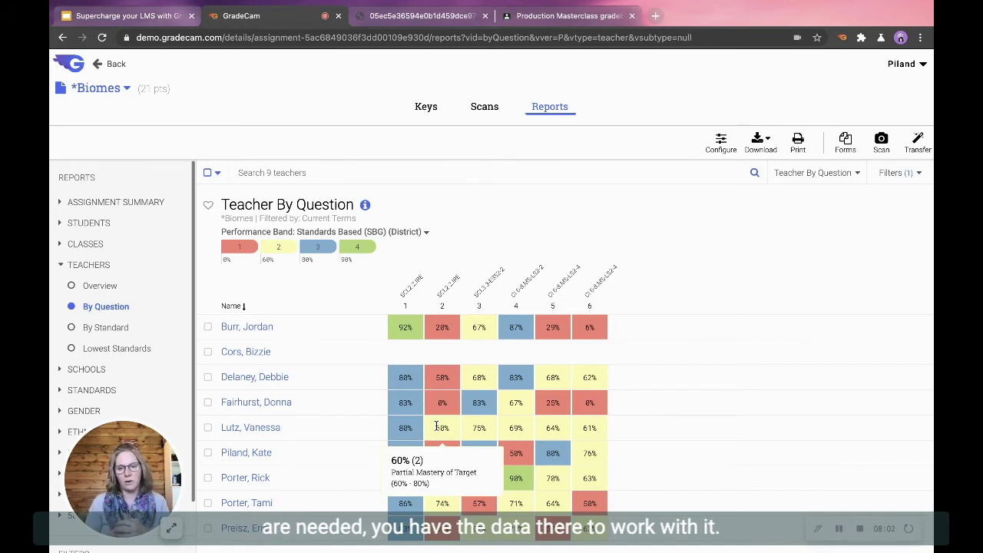
- Show the Class By Question report comparing Algebra 2A, Geometry and World History
click(93, 243)
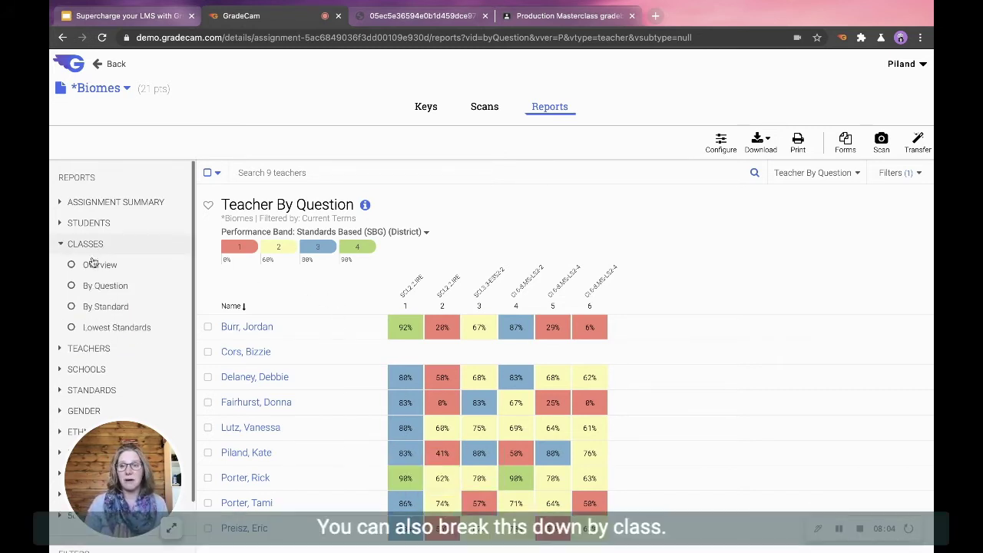
click(106, 293)
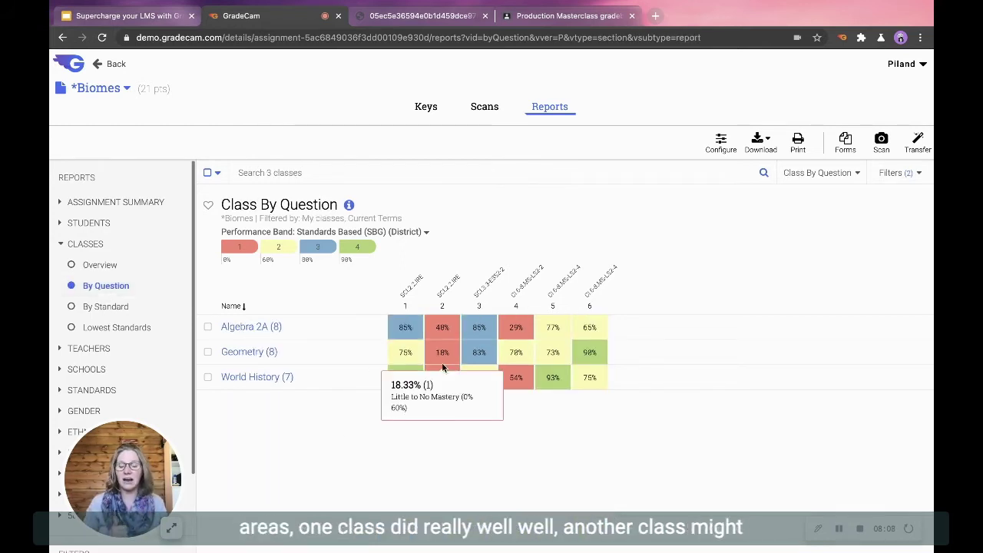
mouse_move(402, 367)
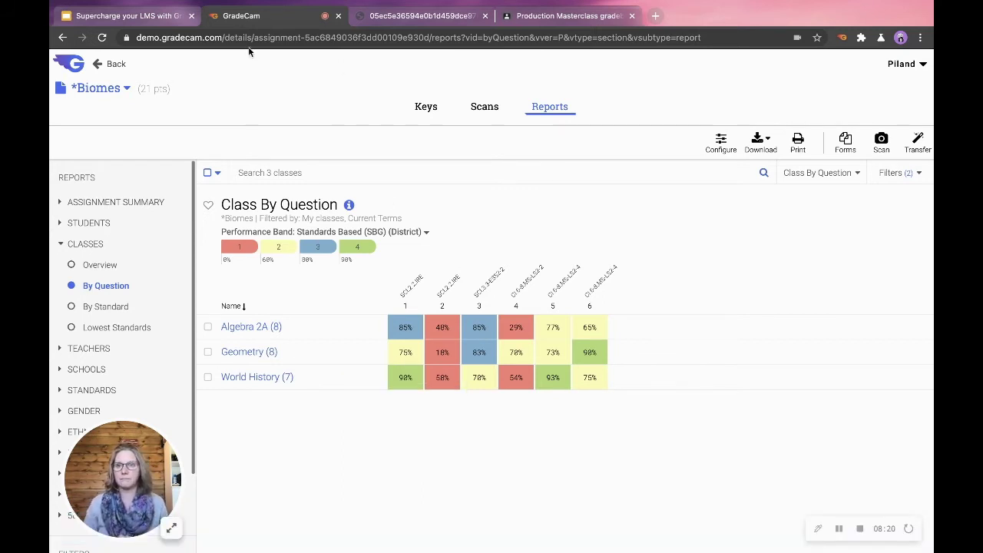
- Advance the slides to Connect with your Standards, then return to the Biomes report
click(149, 17)
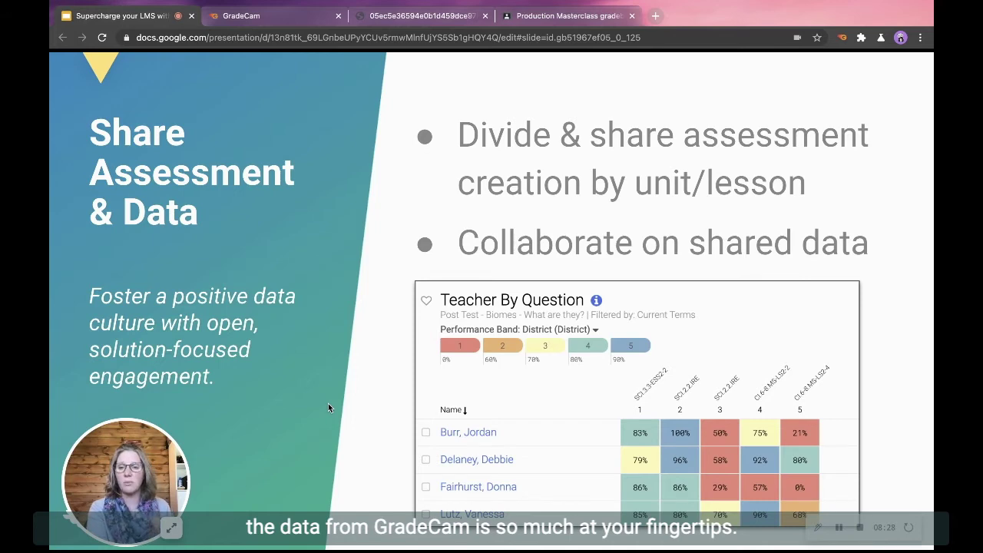
key(Right)
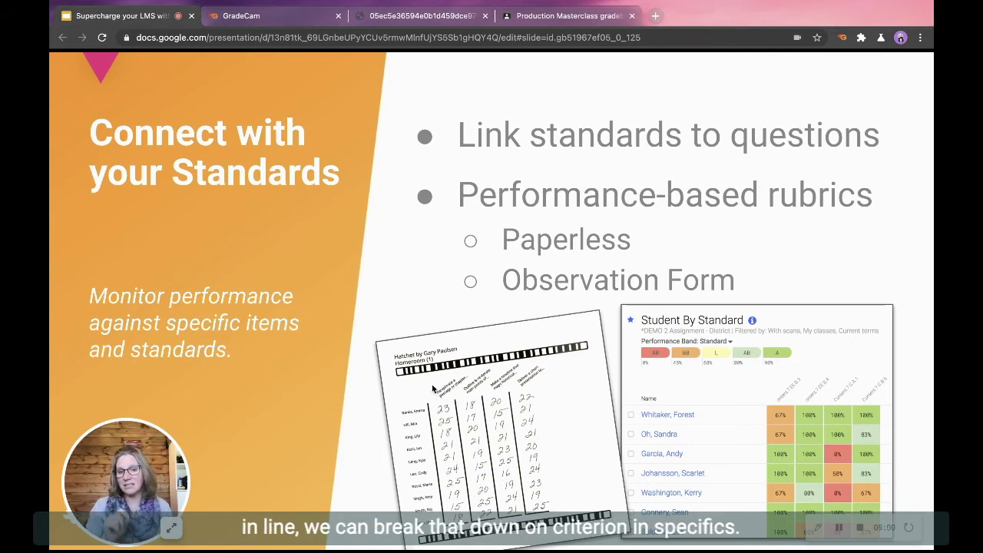
click(296, 19)
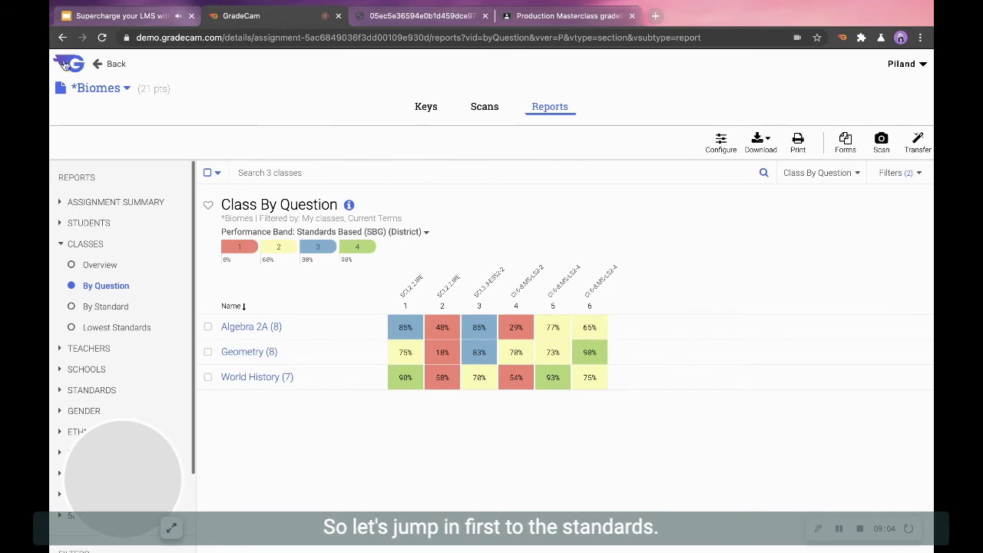
- Open the Lemonade War Quiz answer key and select questions 1 through 5
click(77, 65)
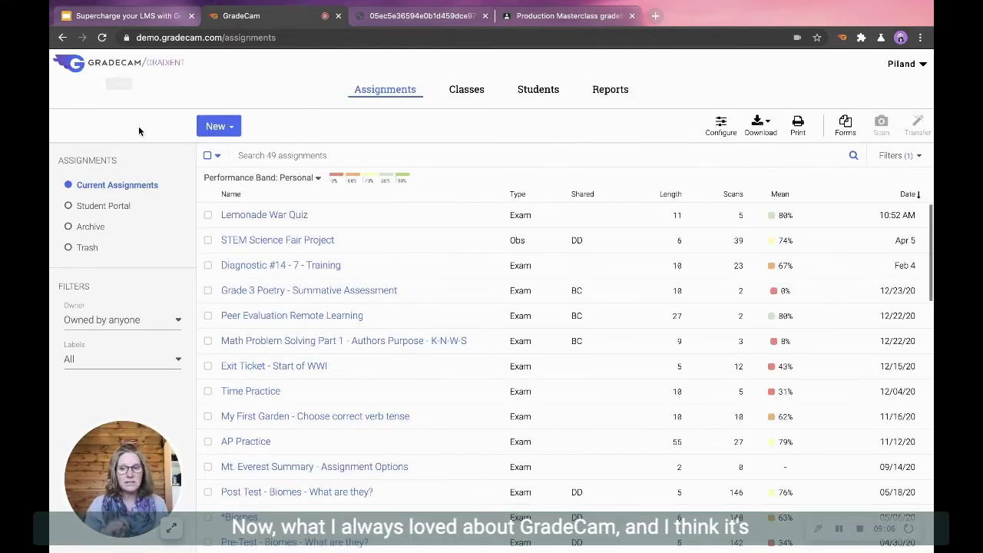
click(257, 217)
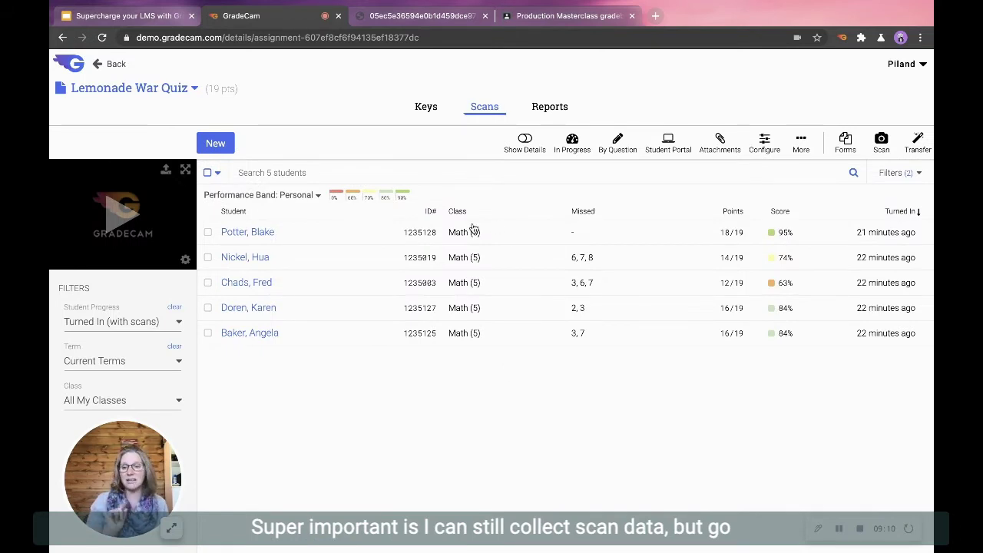
click(425, 107)
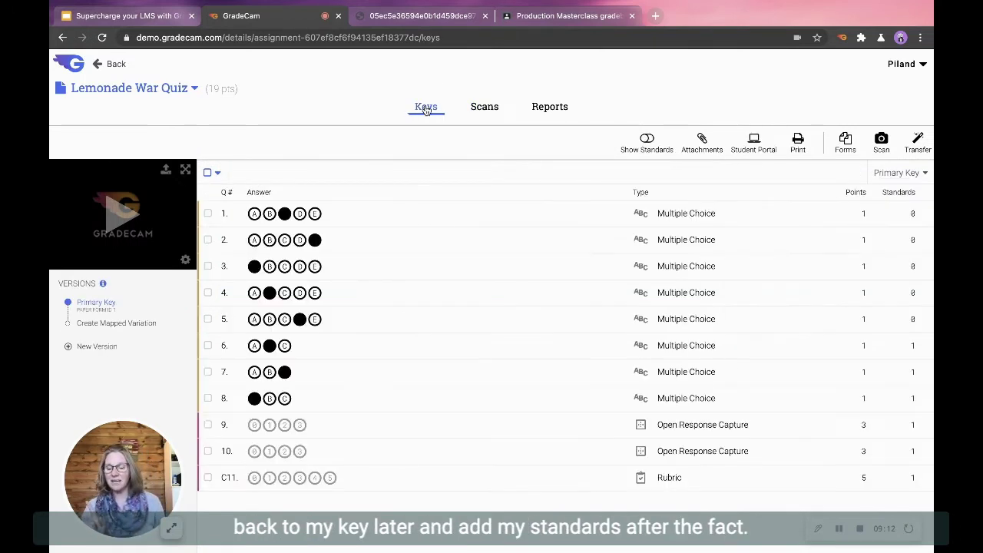
click(207, 319)
click(209, 293)
click(208, 265)
click(208, 239)
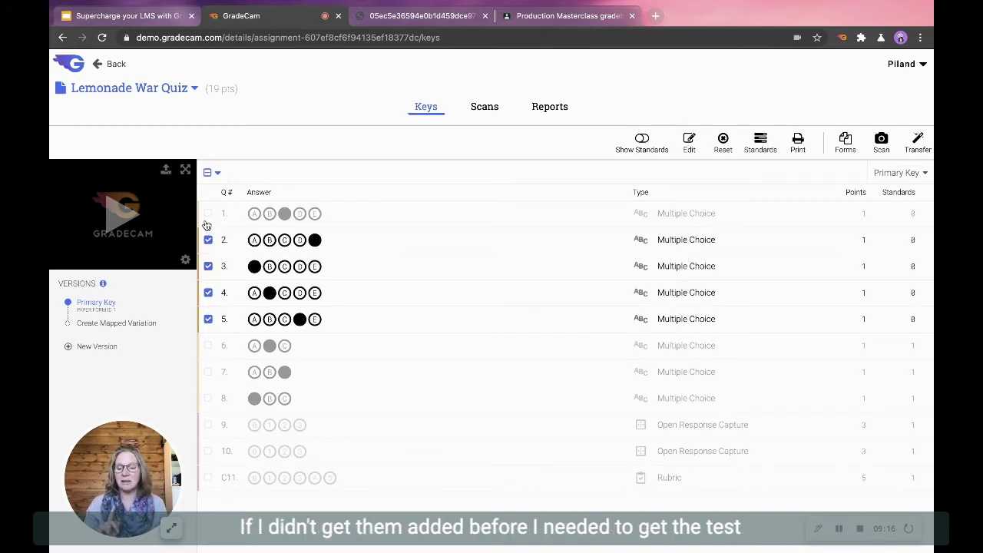
click(209, 213)
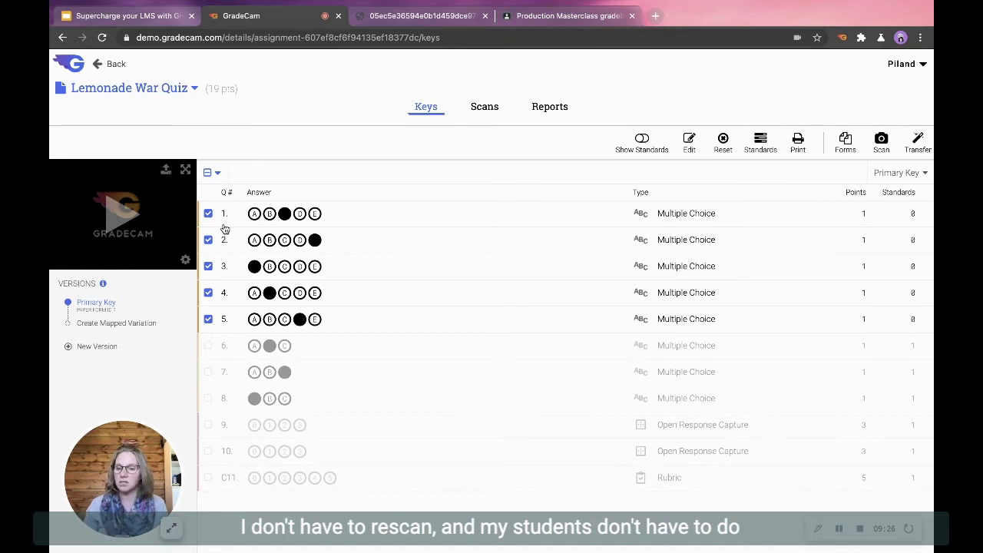
- Show the standards linked to each question and begin adding standards to questions 1–5
click(642, 141)
scroll(338, 386, down, 10)
scroll(335, 387, up, 10)
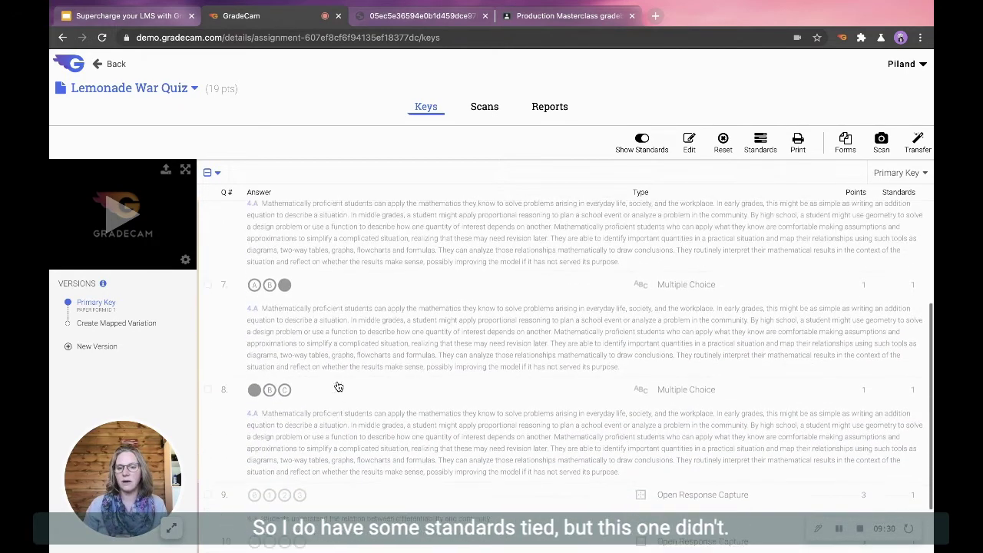
click(760, 139)
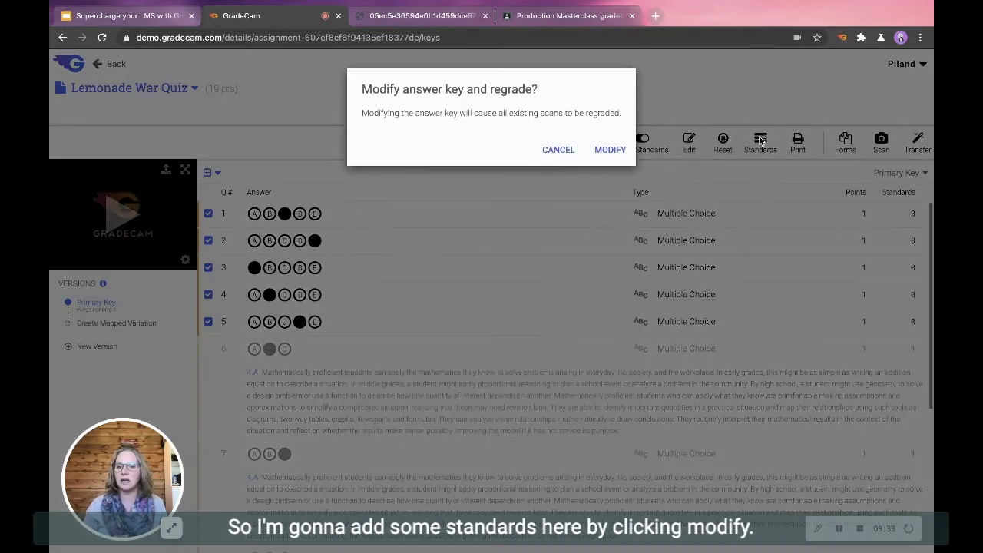
- Confirm the regrade and align questions 1–5 with Common Core standard 14.0 on data distributions
click(608, 149)
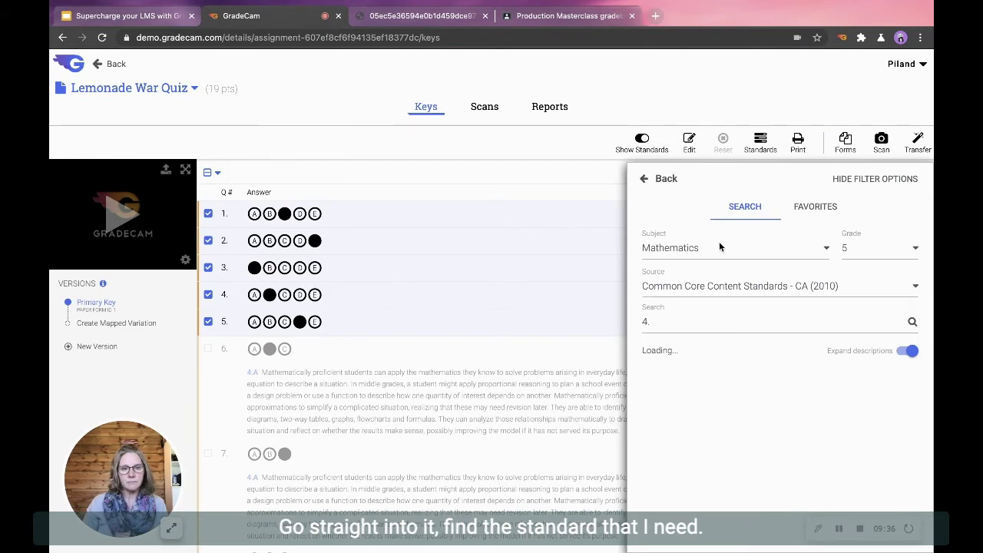
click(690, 323)
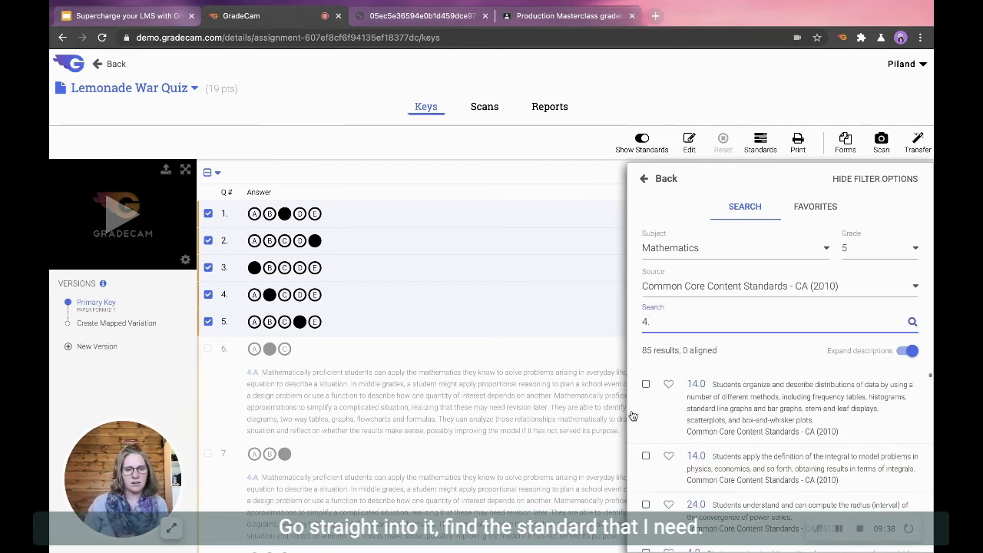
click(646, 384)
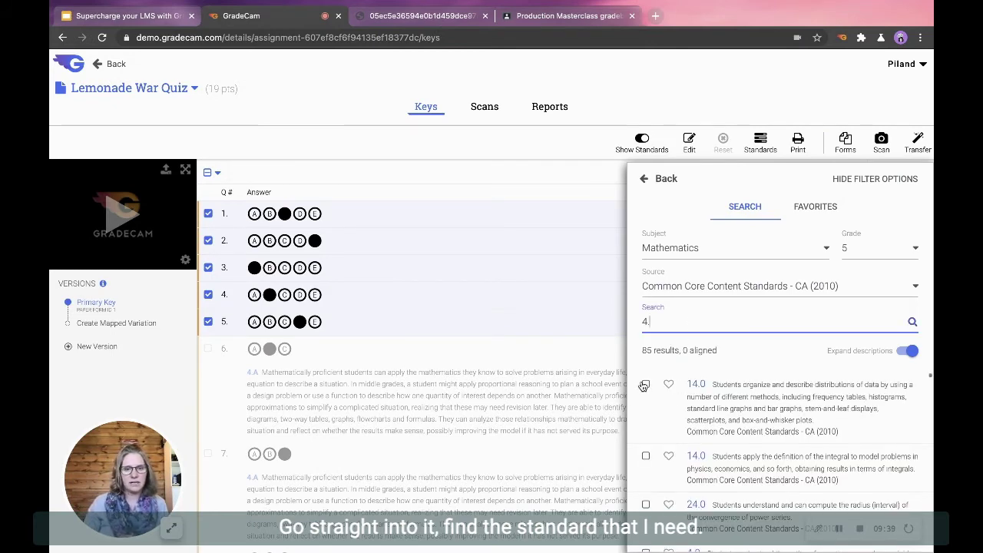
click(648, 178)
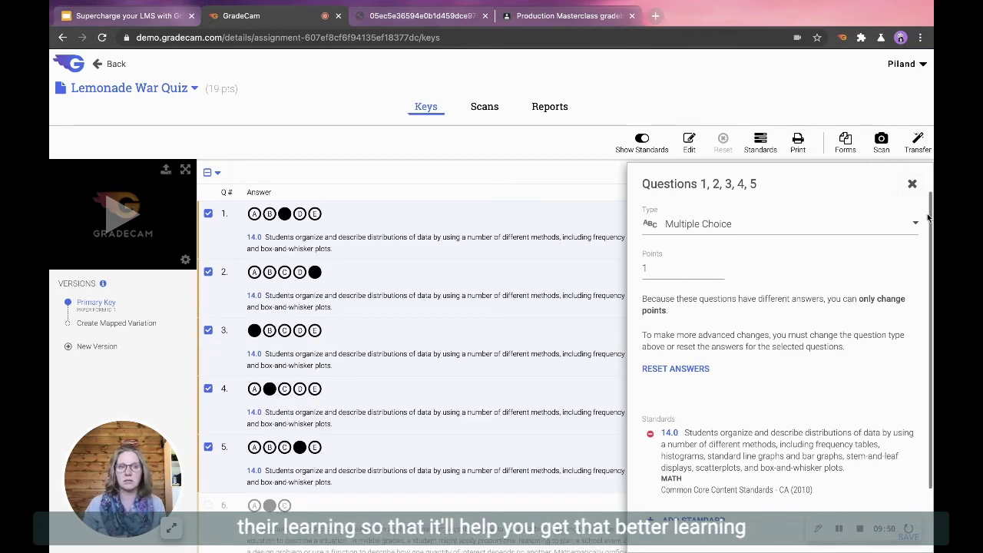
click(912, 184)
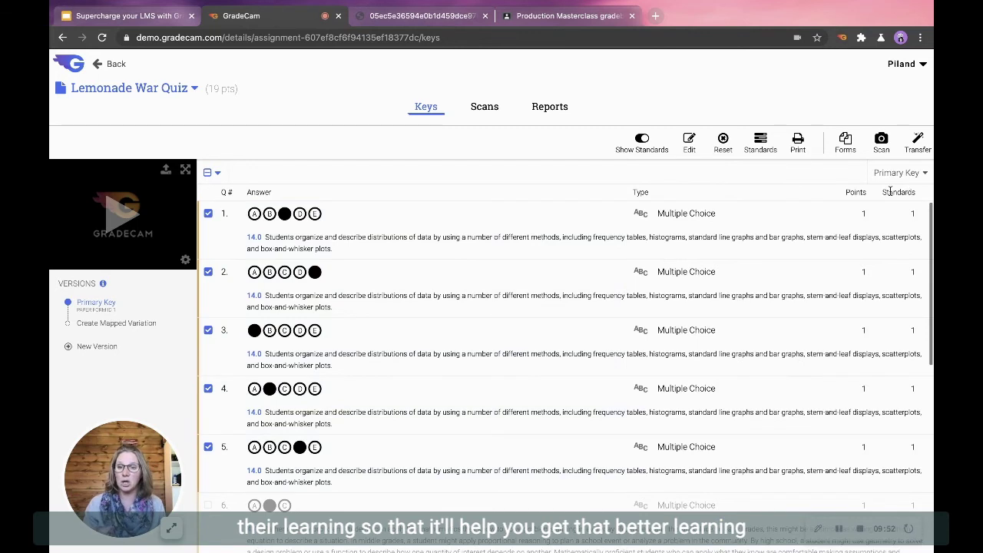
- Open the quiz's Student By Standard report scoring five students on standards 14.0, 4.4 and 4.5
click(563, 108)
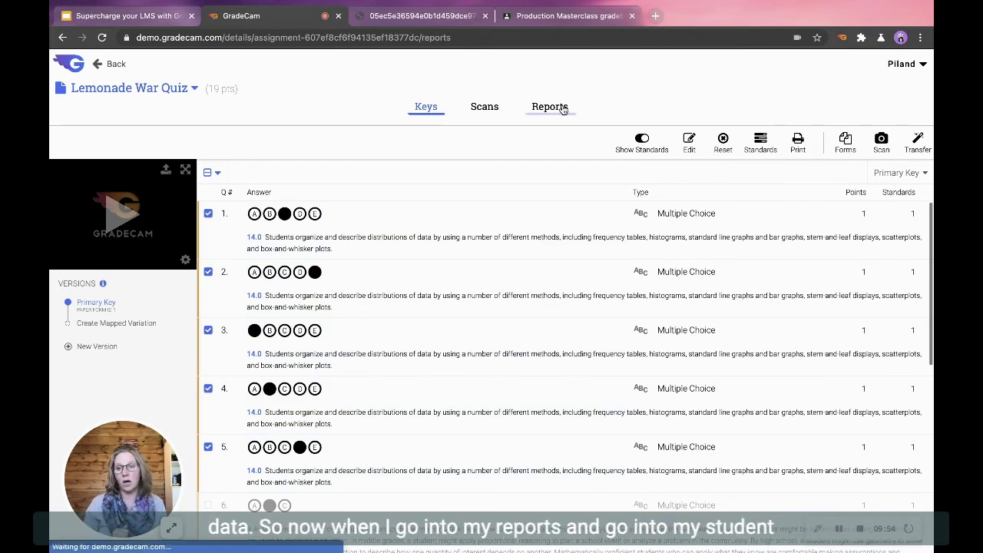
click(80, 310)
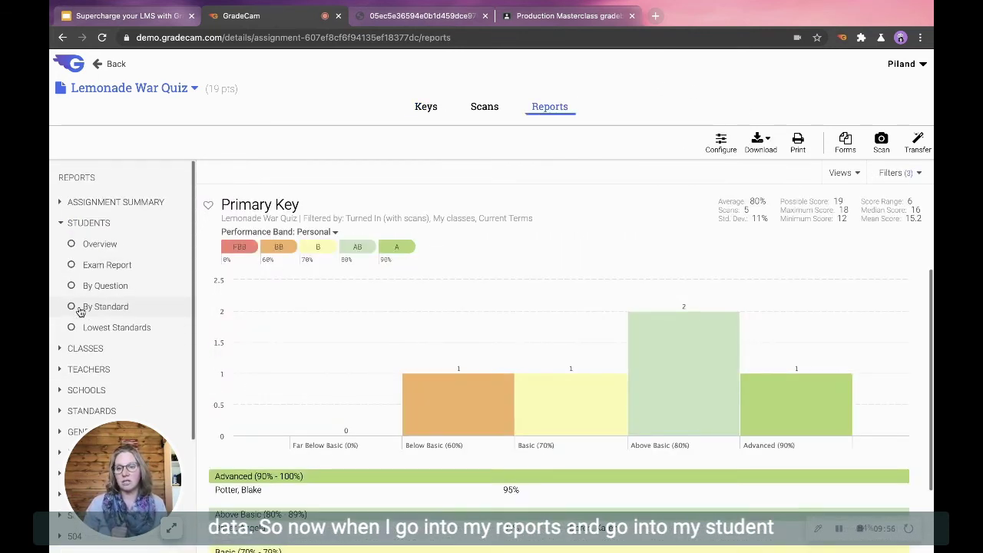
click(98, 308)
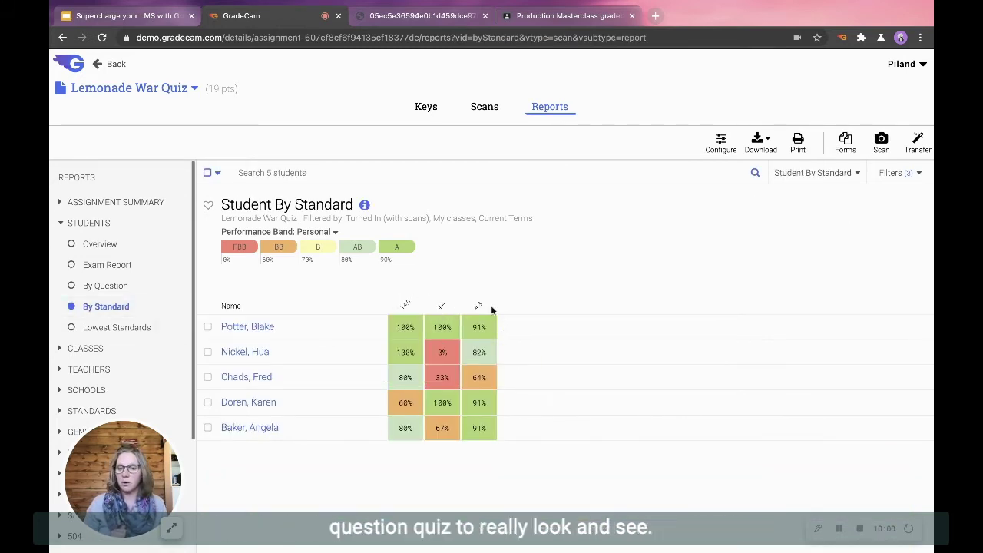
mouse_move(443, 440)
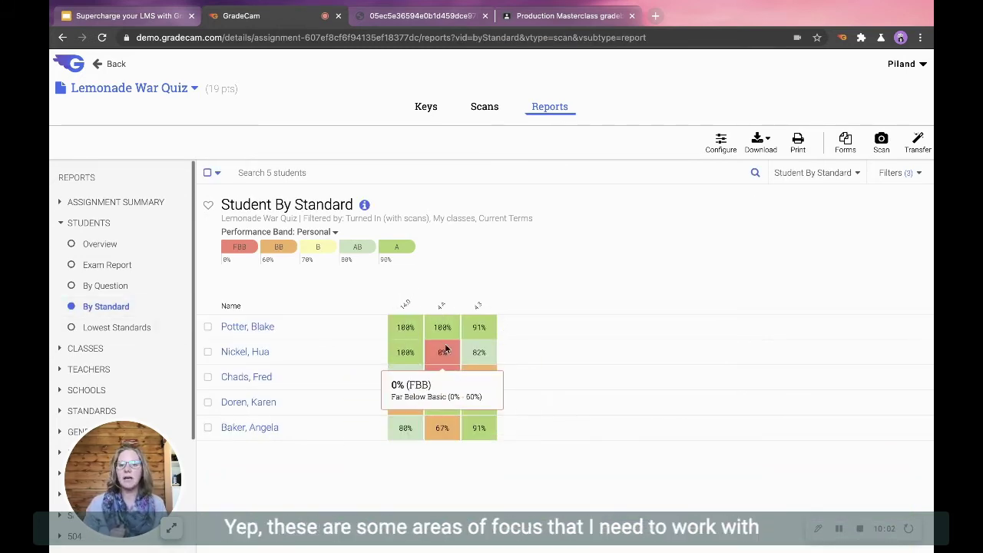
mouse_move(452, 370)
mouse_move(440, 398)
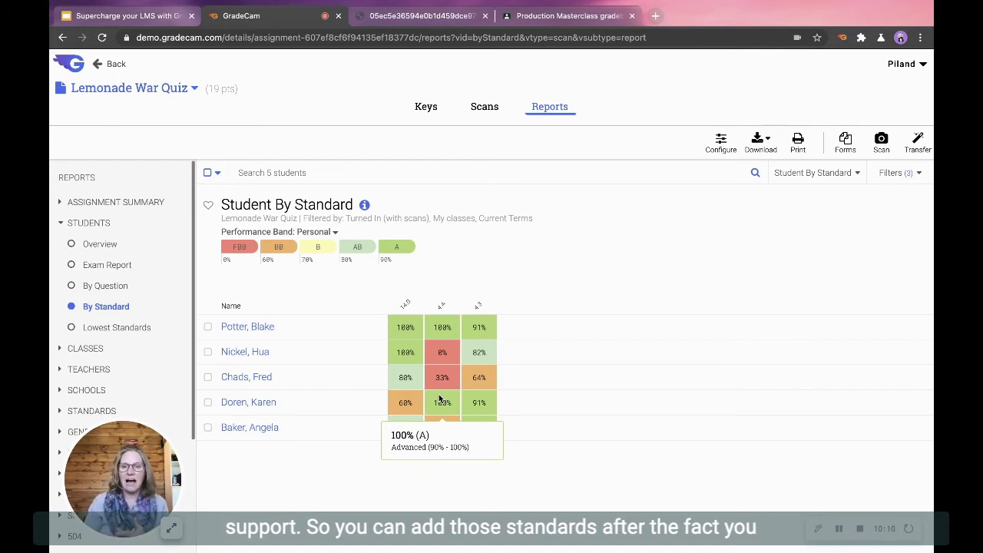
click(320, 232)
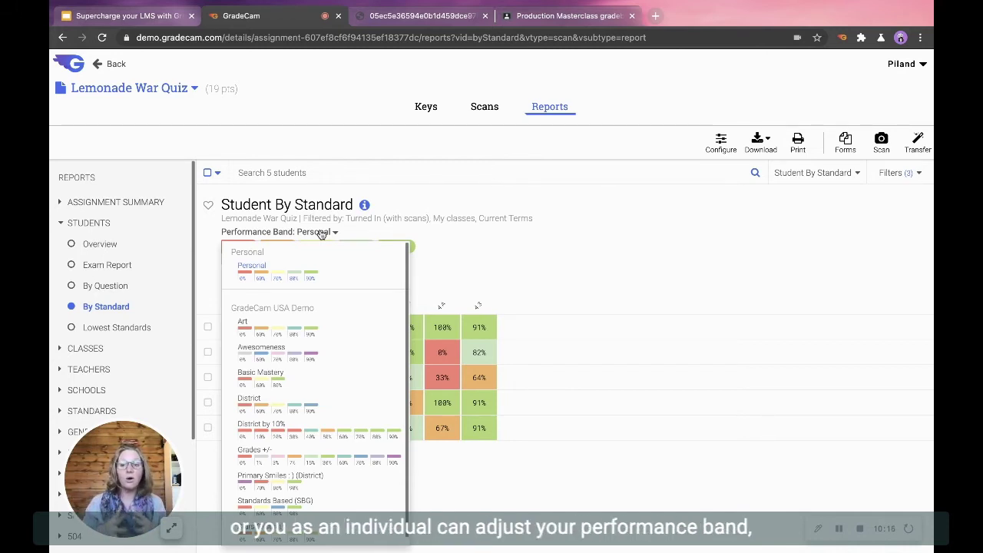
- Recolour the report with the Basic Mastery (District) band and return to the assignments list
click(269, 379)
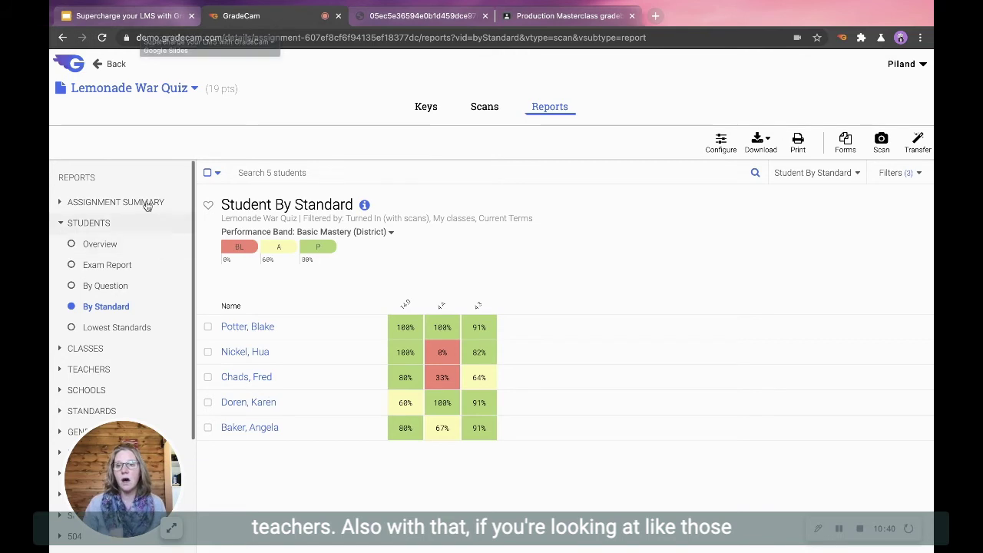
click(106, 66)
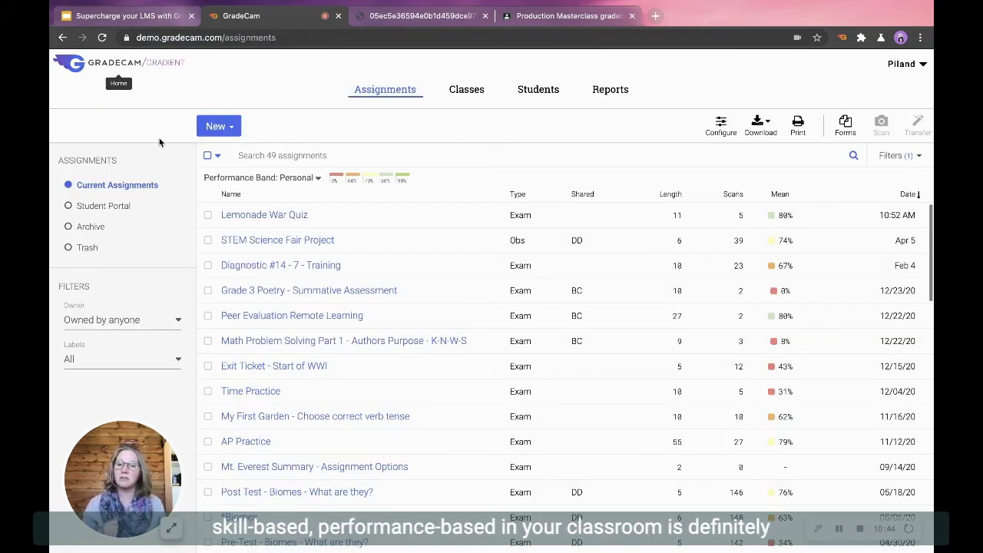
click(215, 126)
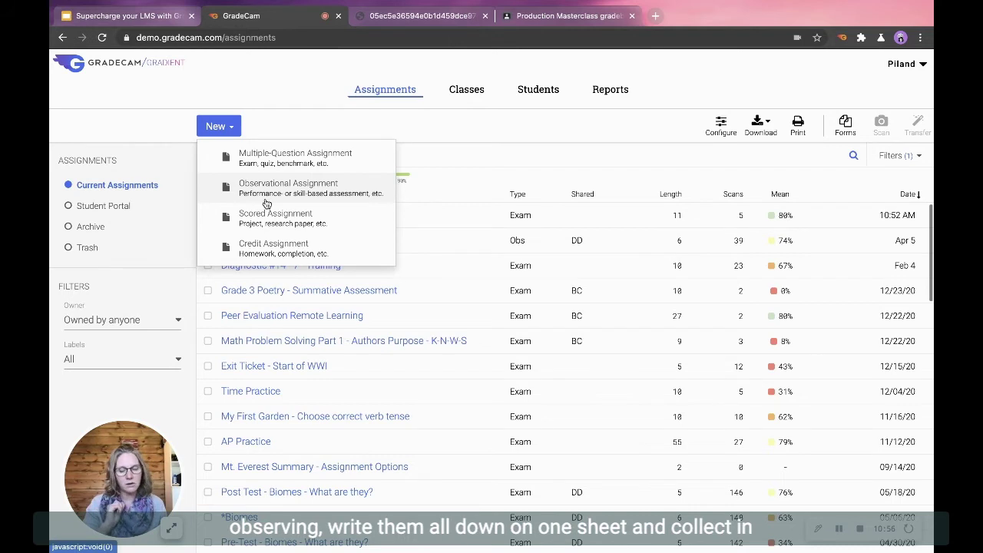
click(455, 142)
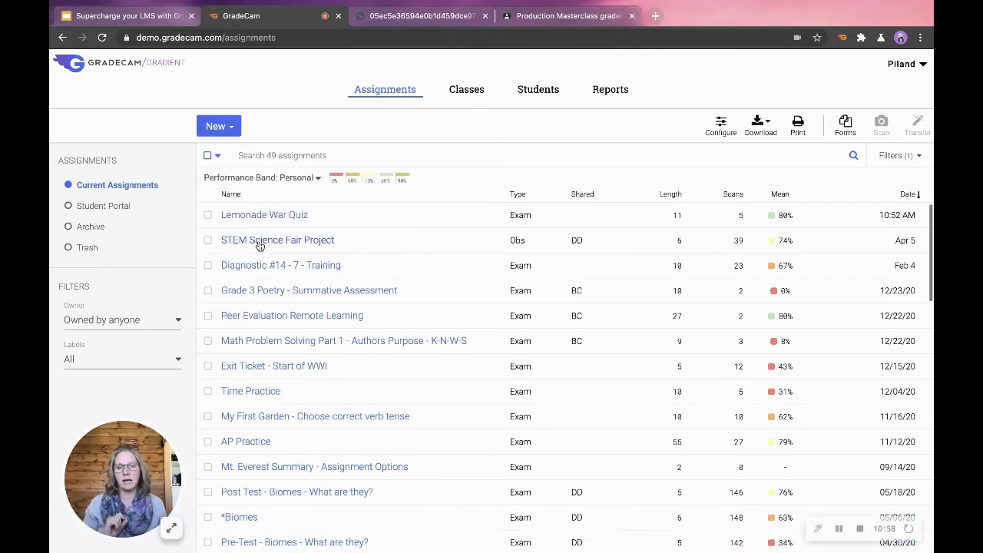
key(ctrl+Tab)
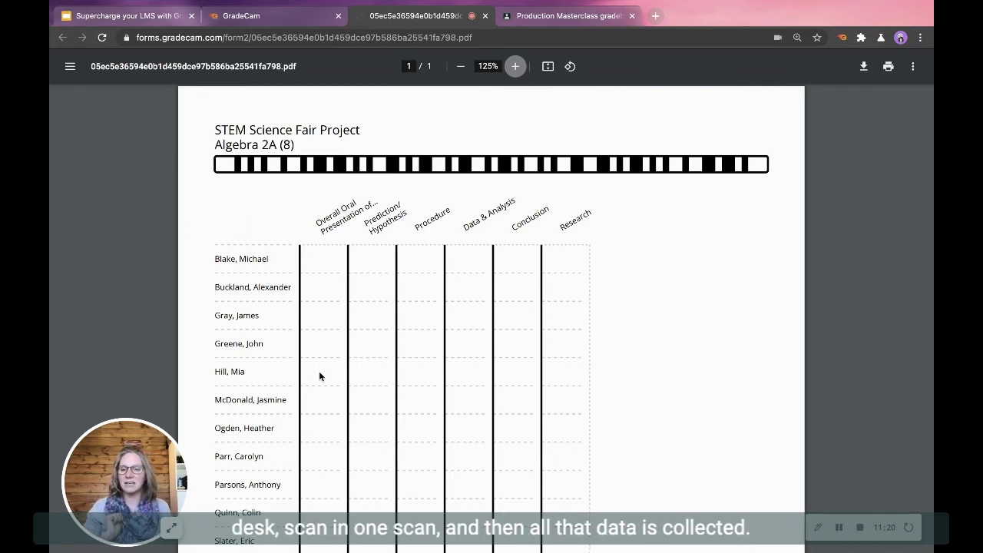
click(258, 17)
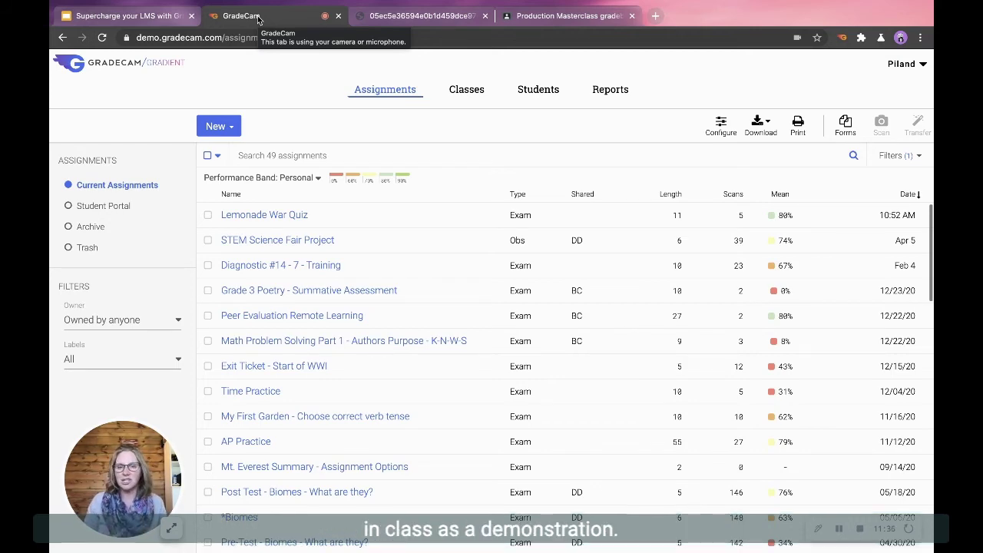
- Return to the Google Slides presentation on the Connect with your Standards slide
click(148, 17)
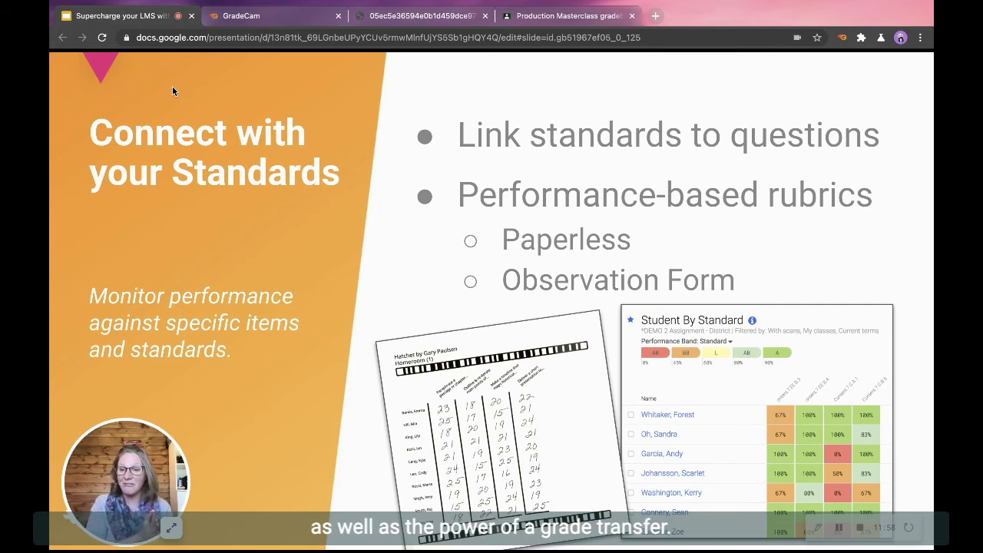
- Advance the presentation to the Grade Transfer slide
key(Right)
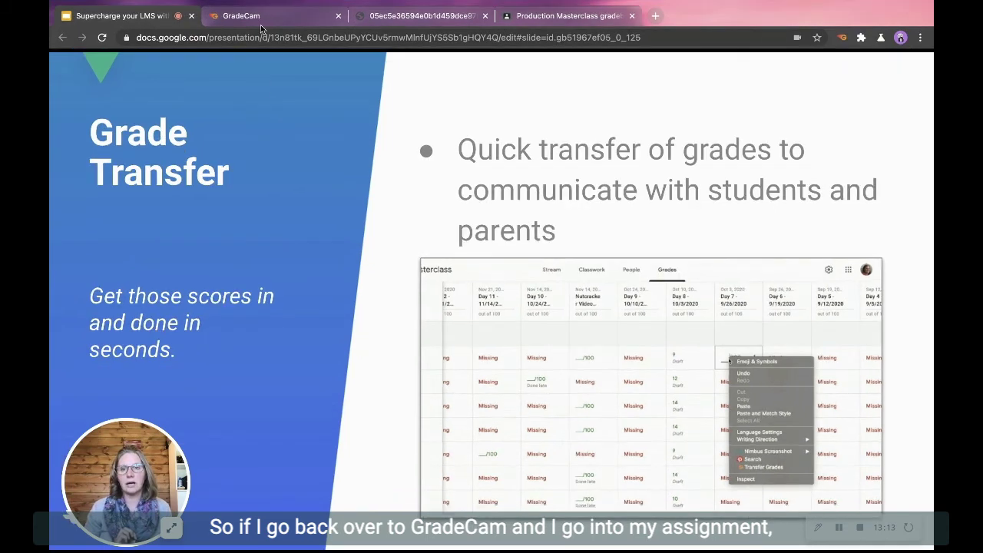
- Start a grade transfer of the Lemonade War Quiz's turned-in scores to the Math (5) class
click(246, 15)
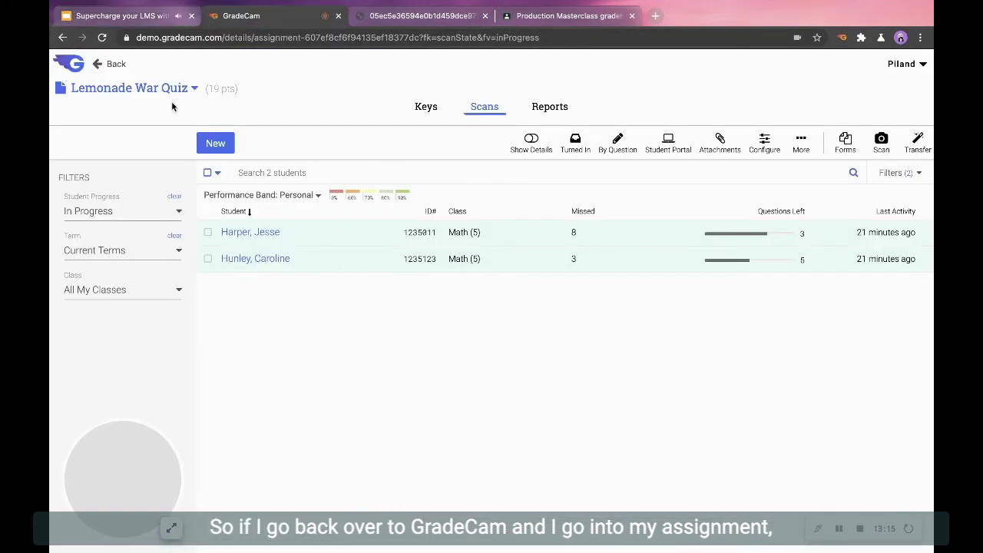
click(570, 143)
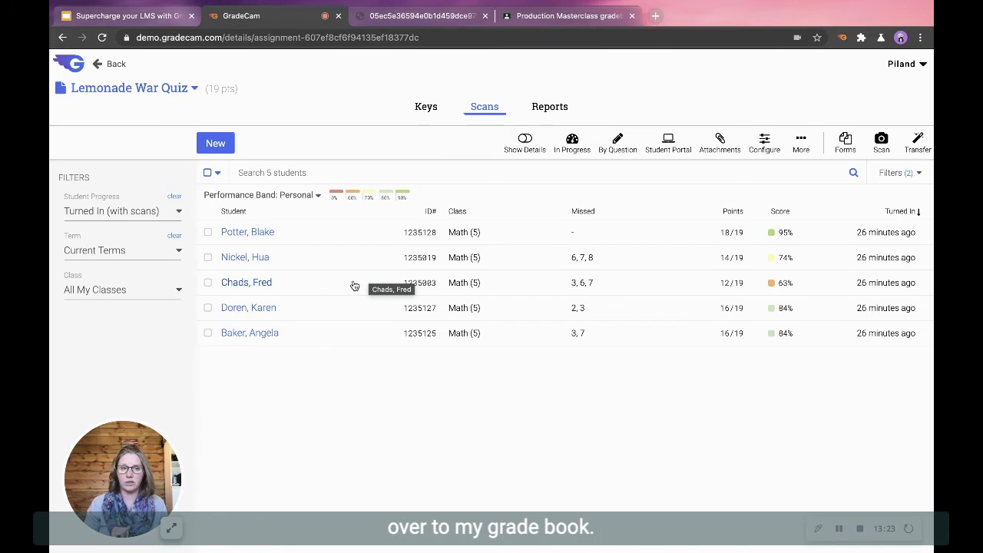
click(913, 142)
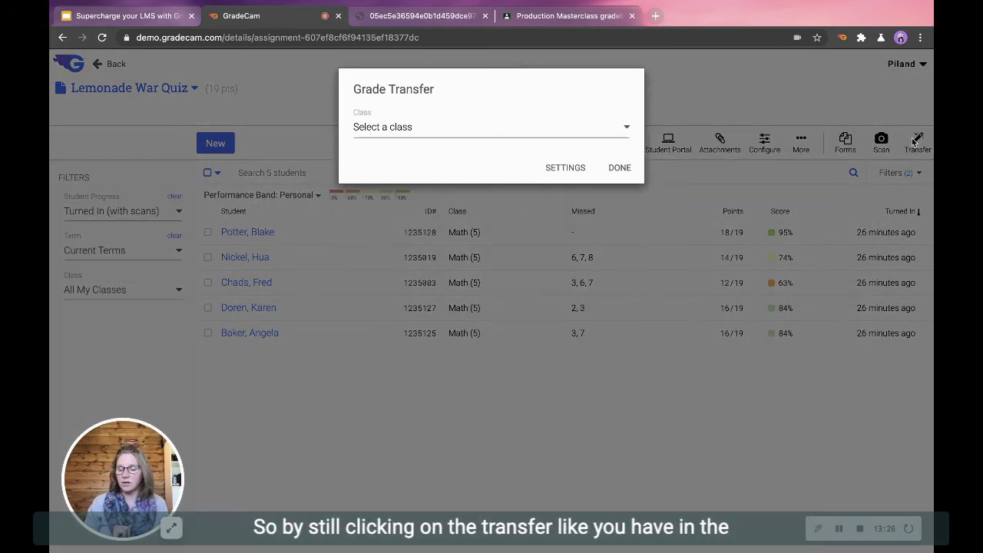
click(448, 129)
click(399, 160)
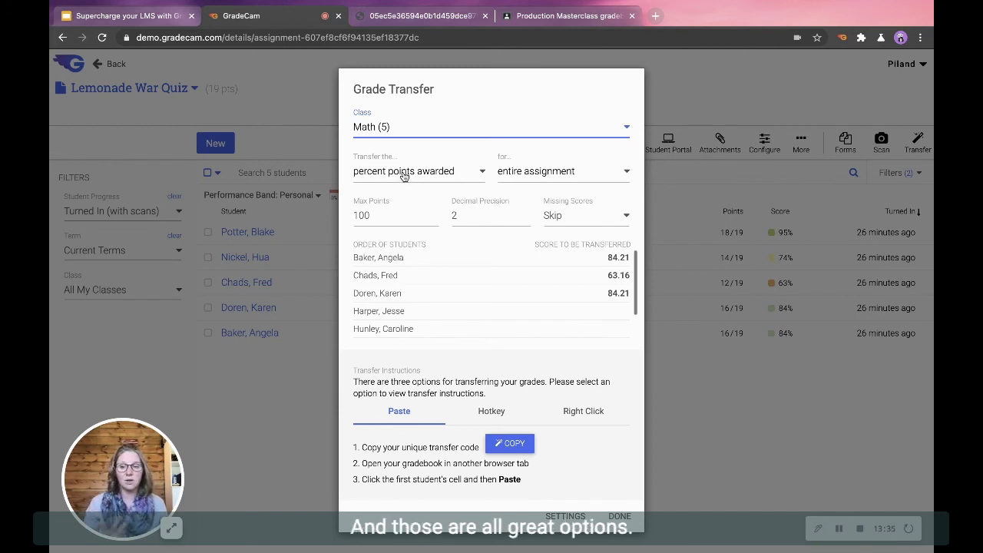
- Transfer the entire assignment, enter zero for missing scores, and copy the transfer code
click(581, 176)
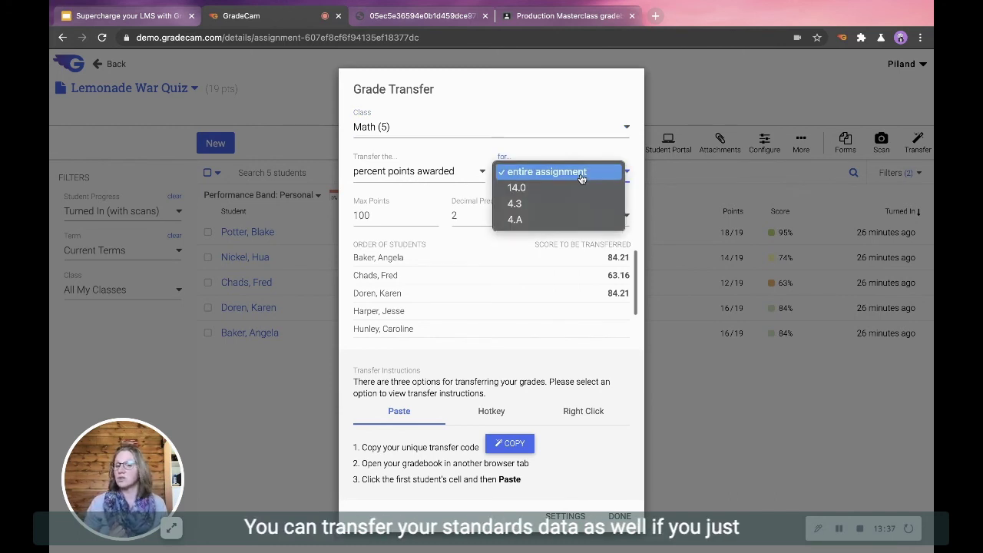
click(442, 161)
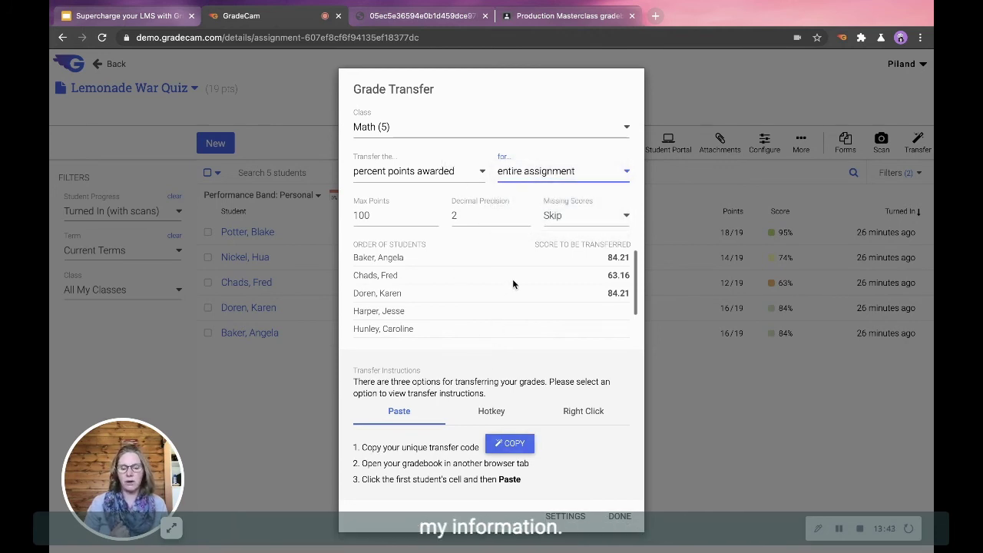
scroll(512, 280, down, 1)
scroll(512, 284, up, 1)
click(548, 218)
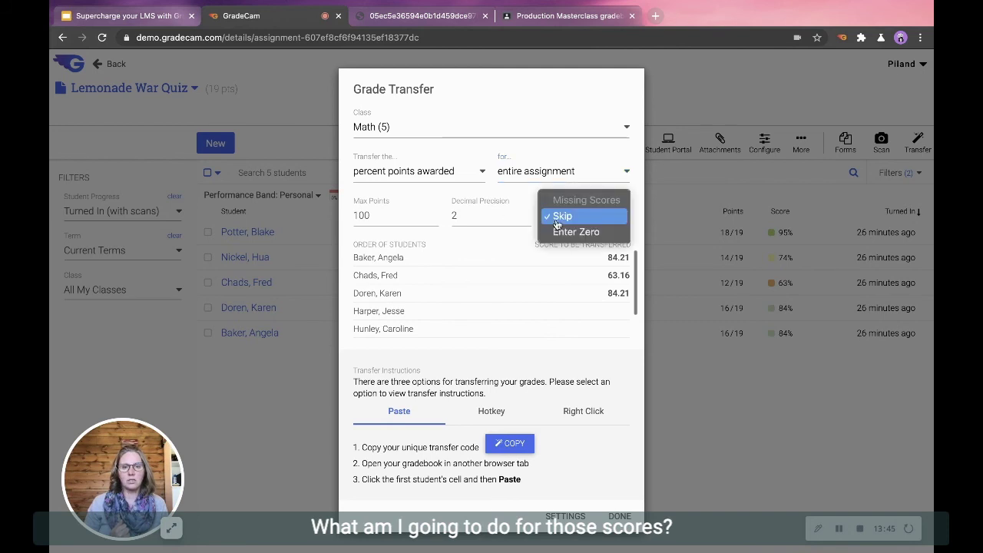
click(573, 232)
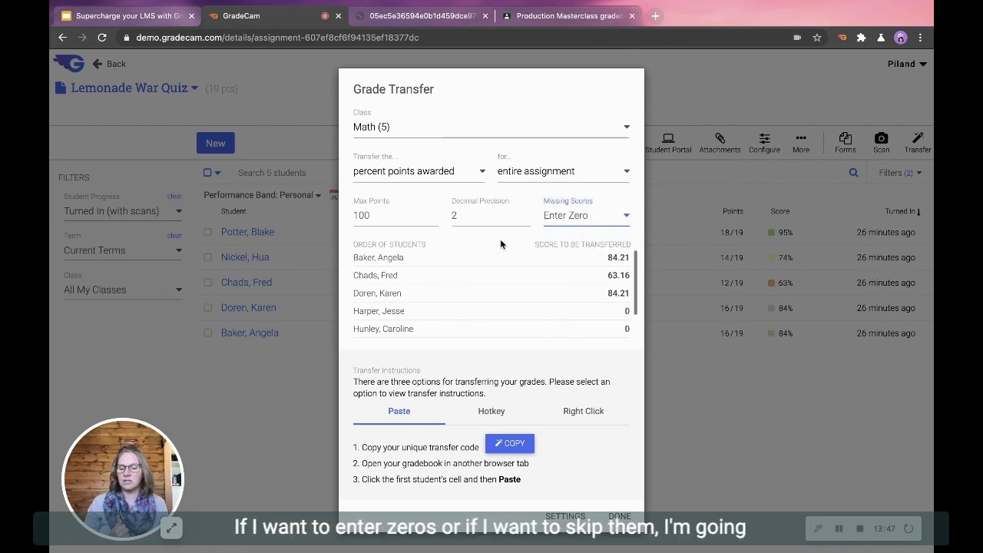
click(510, 445)
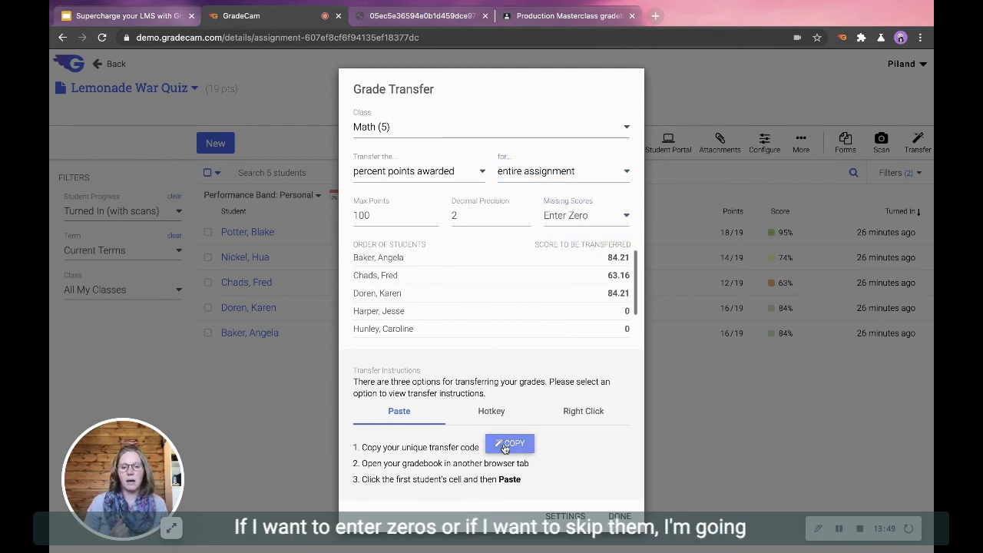
click(564, 16)
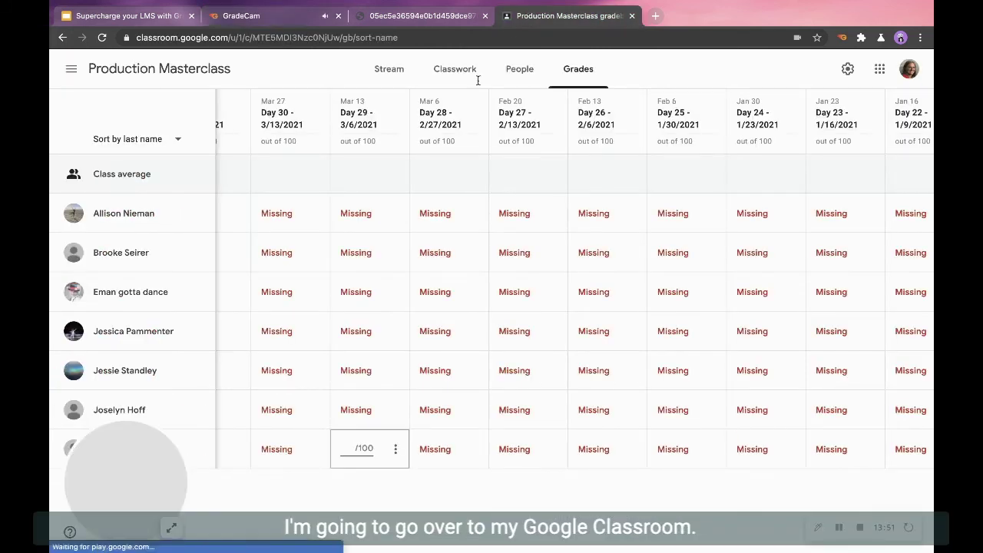
- Paste the quiz scores as drafts into the Day 29 column, starting from the first student's cell
click(346, 211)
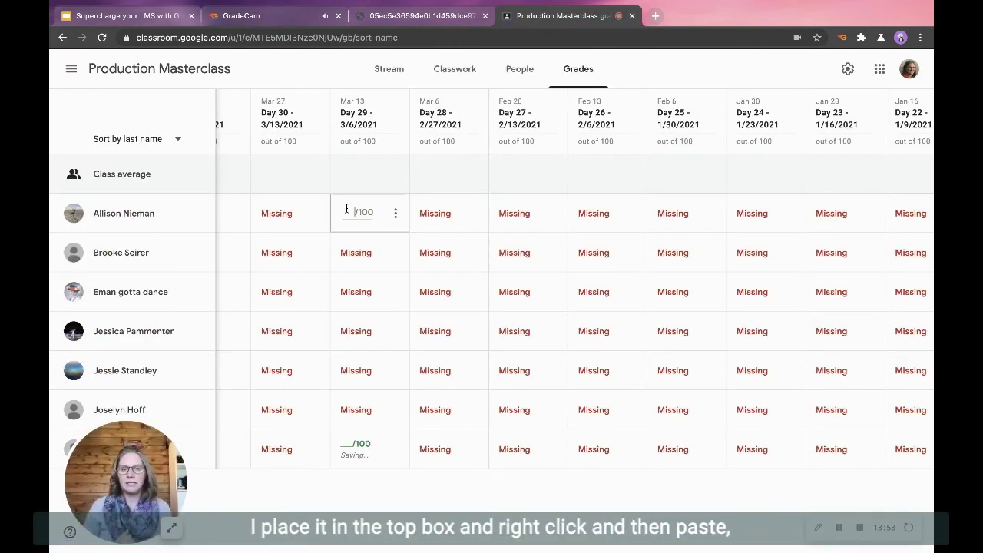
right_click(347, 212)
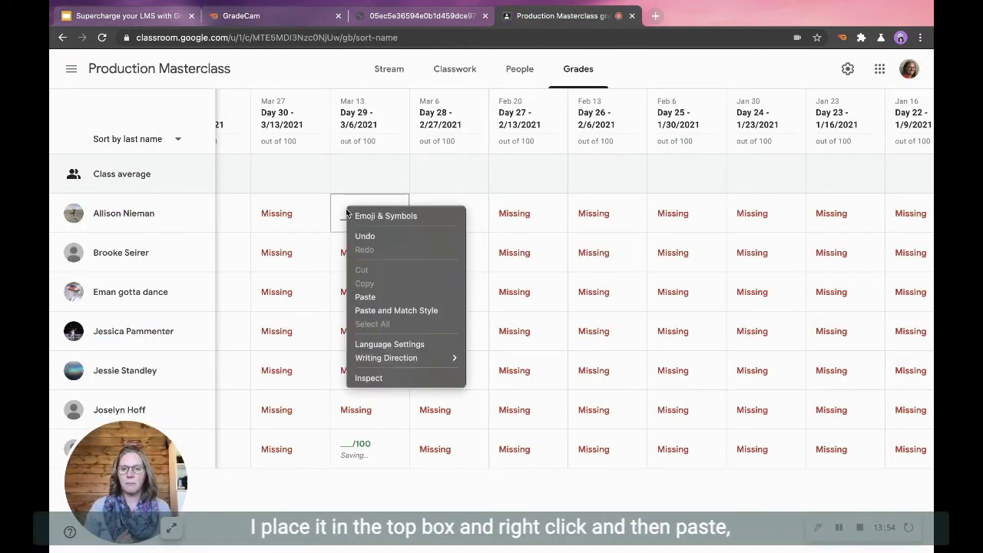
click(391, 296)
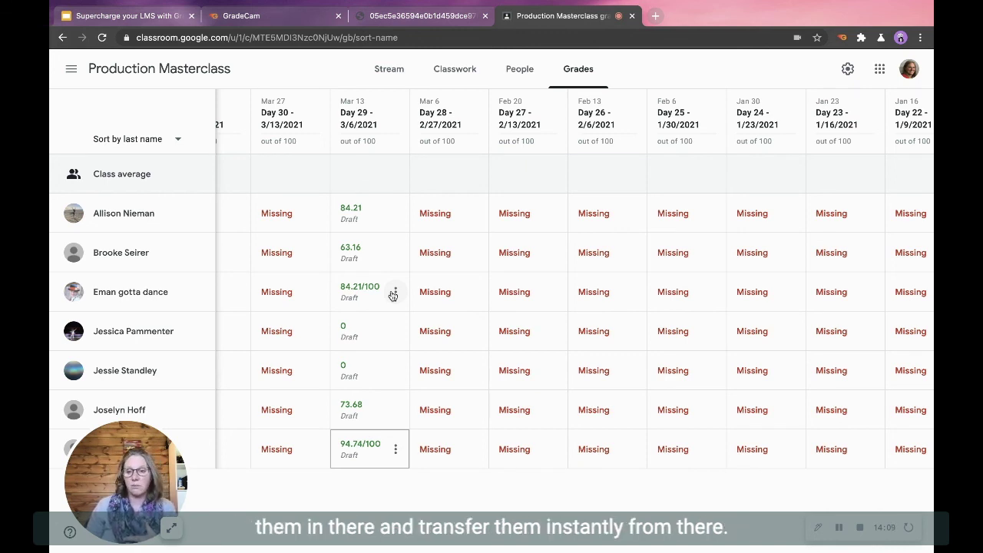
click(290, 17)
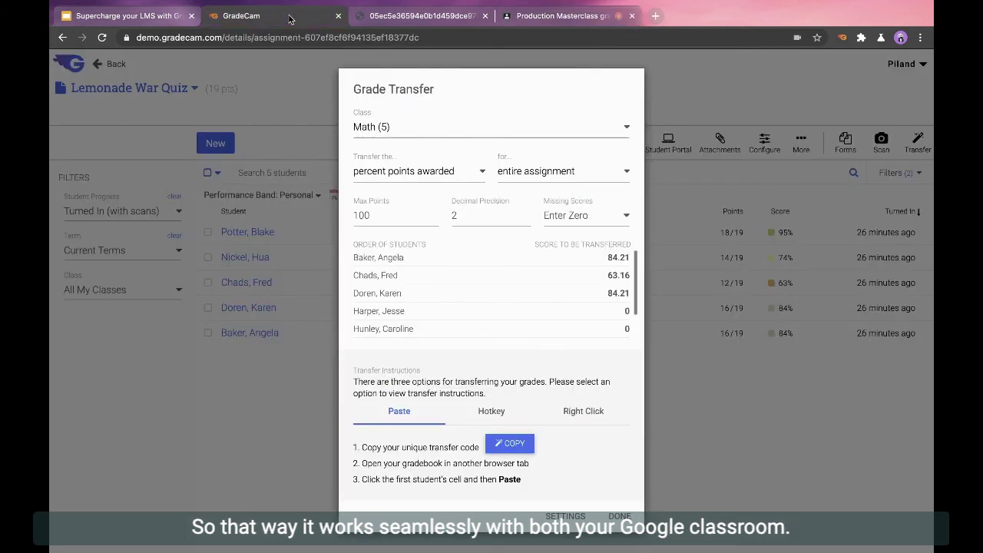
- Return to the Google Slides presentation showing the Grade Transfer slide
click(148, 21)
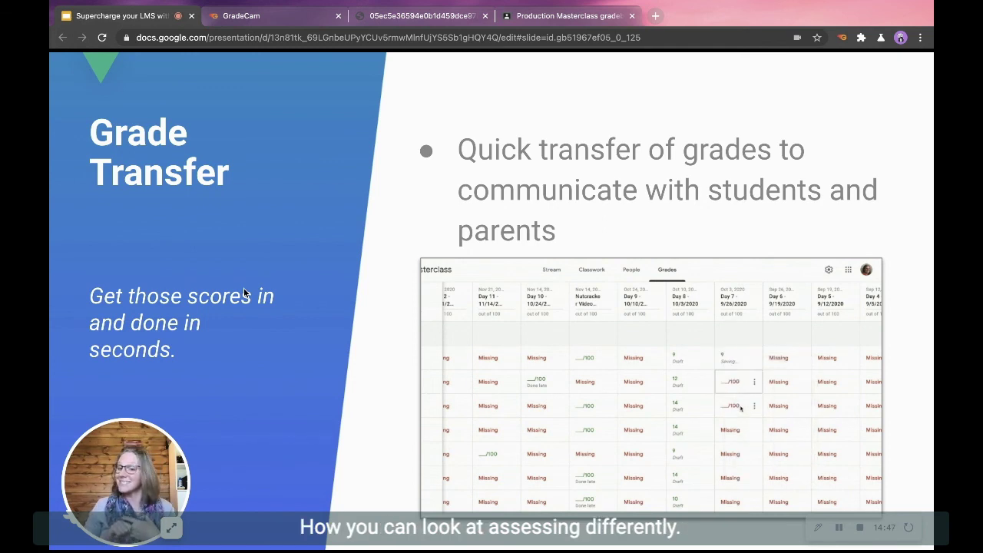
- Advance the presentation to the closing GradeCam logo slide
key(Right)
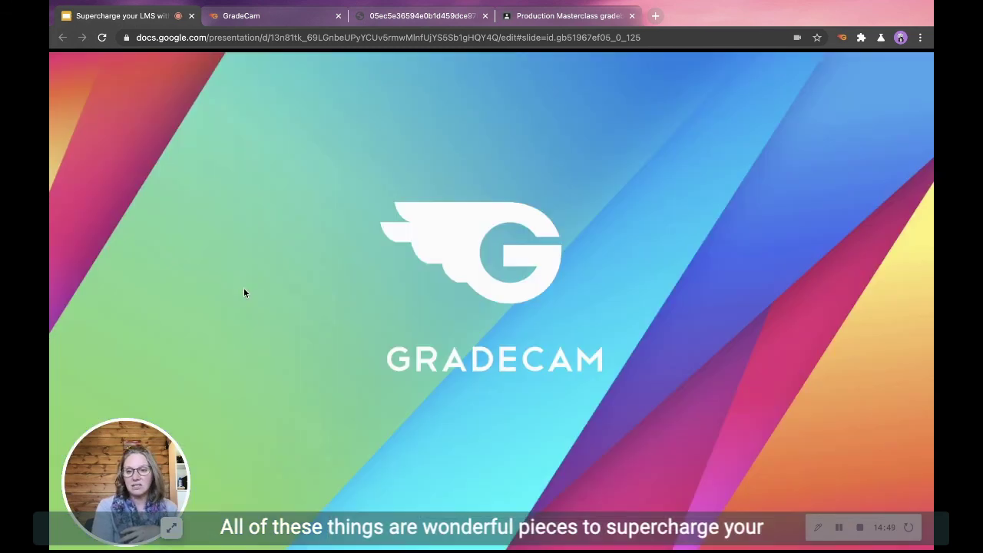